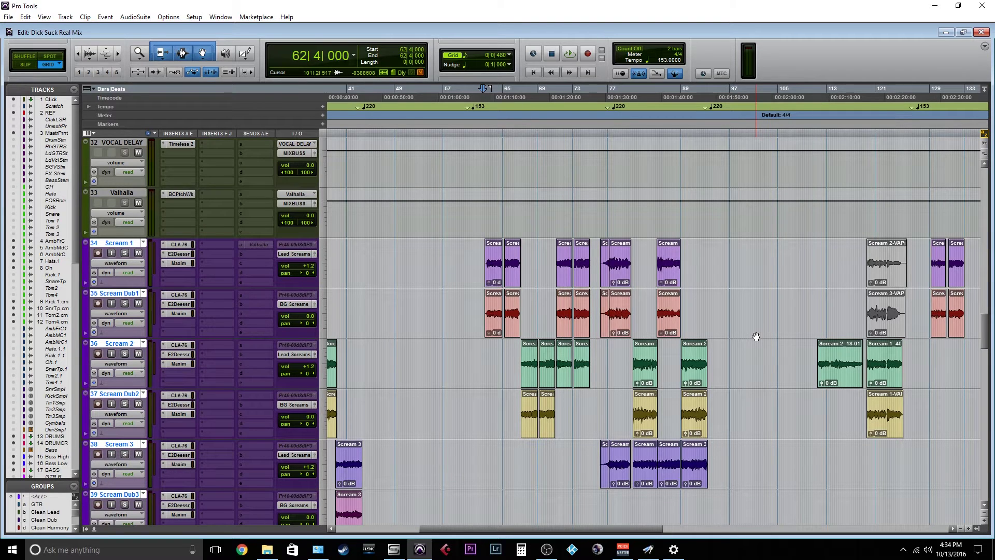
Step: Place the playback start at 62|2|480 on the Scream 1 track
scroll(756, 337, down, 1)
scroll(725, 321, down, 2)
scroll(679, 306, up, 1)
scroll(683, 296, up, 1)
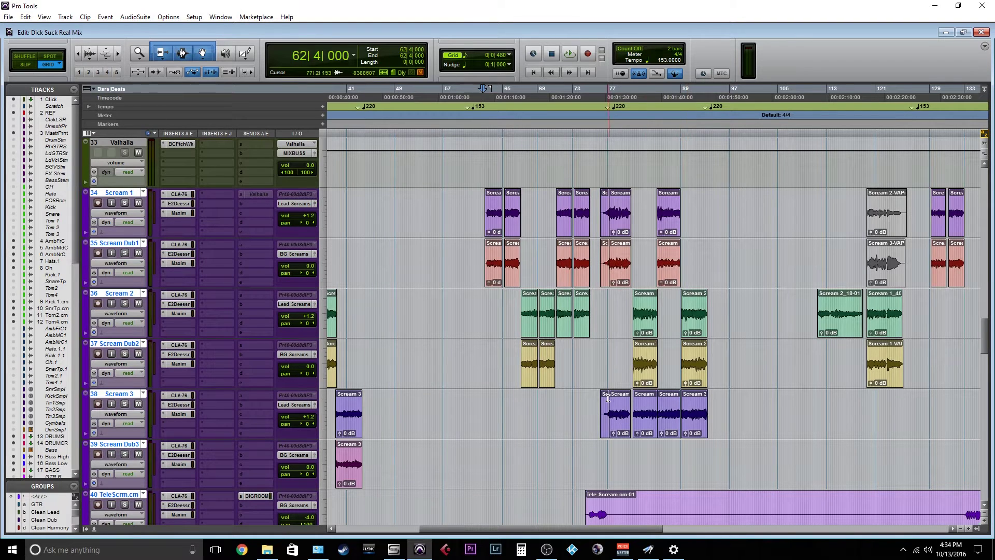
scroll(674, 290, down, 4)
scroll(553, 339, up, 3)
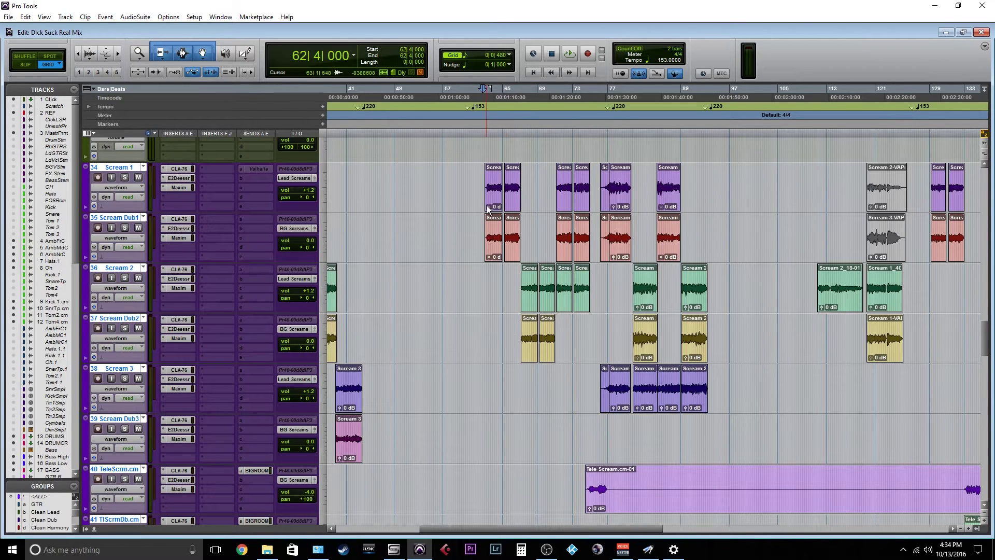
click(477, 173)
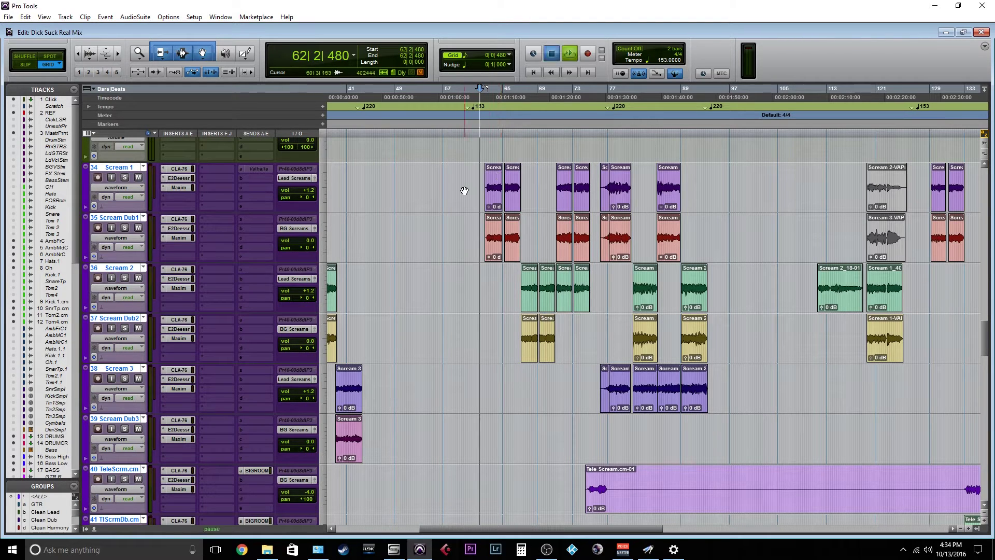
Step: Play back the scream section and stop at the start point
key(space)
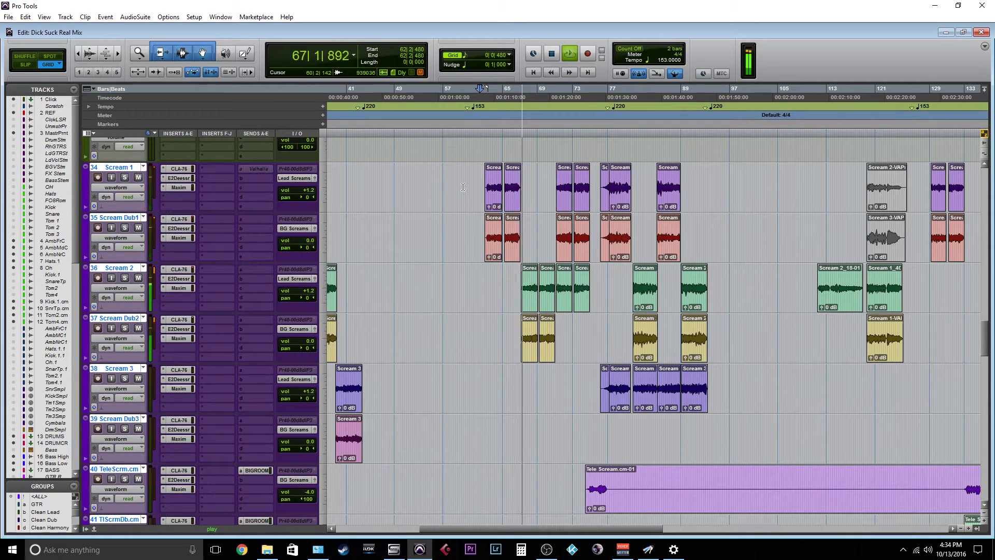
key(space)
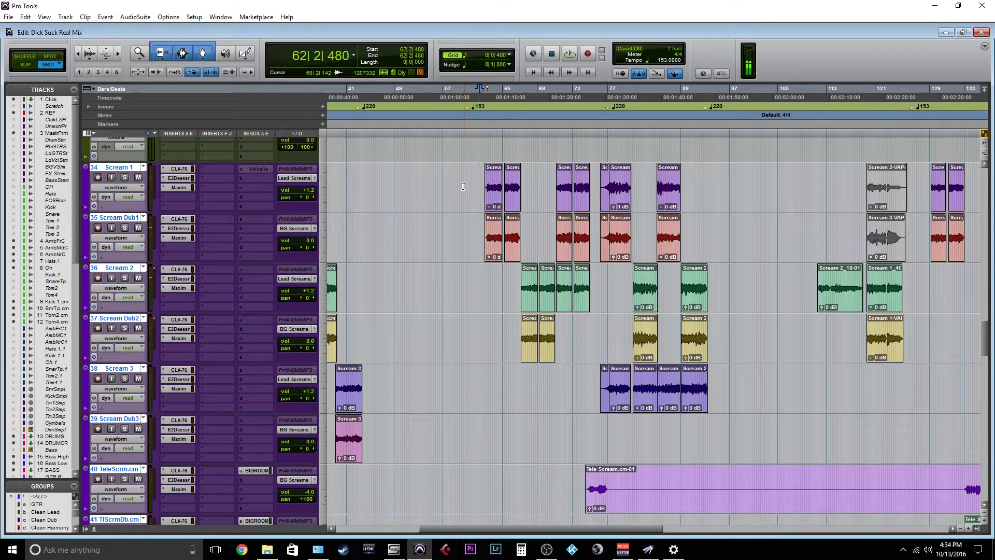
scroll(480, 196, down, 3)
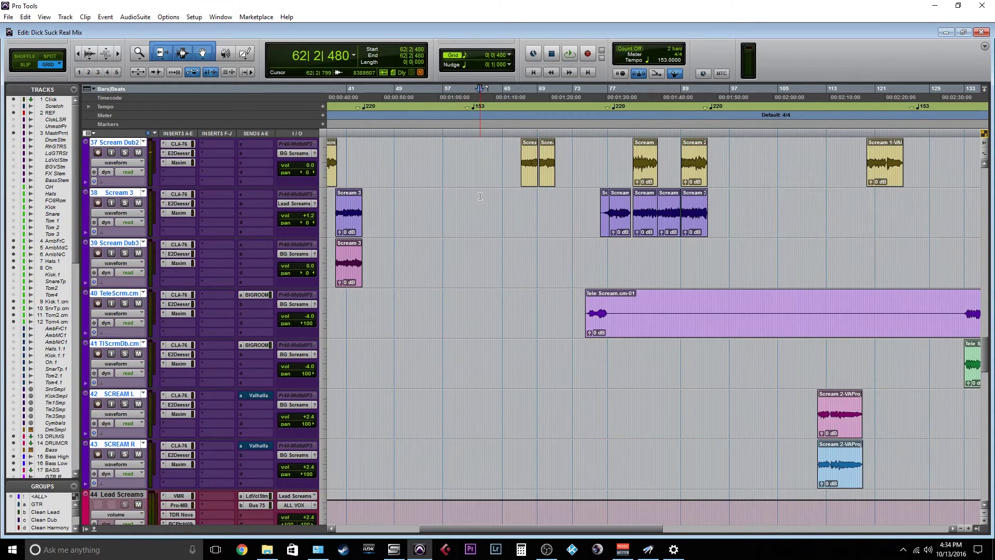
scroll(479, 197, down, 4)
scroll(461, 191, up, 7)
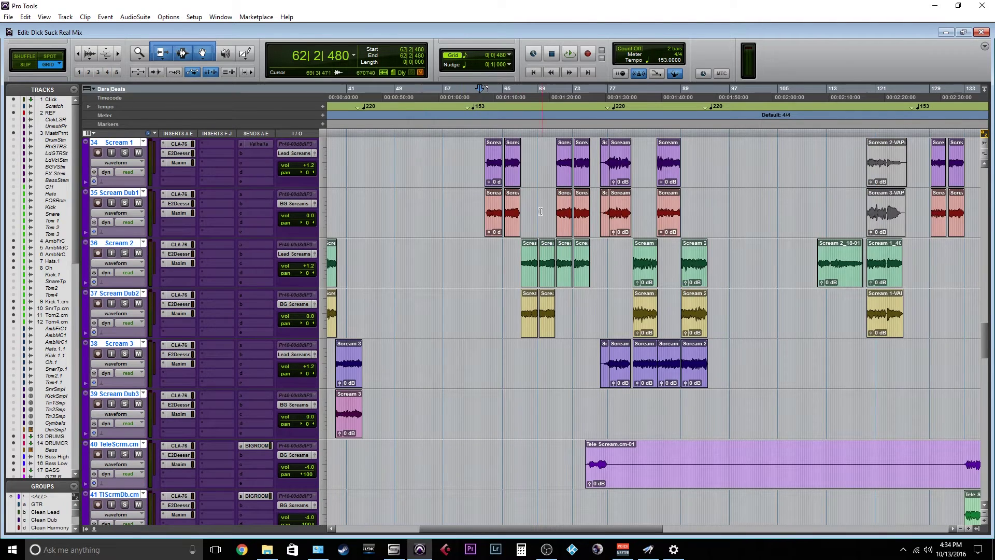
scroll(529, 196, up, 3)
scroll(513, 228, down, 1)
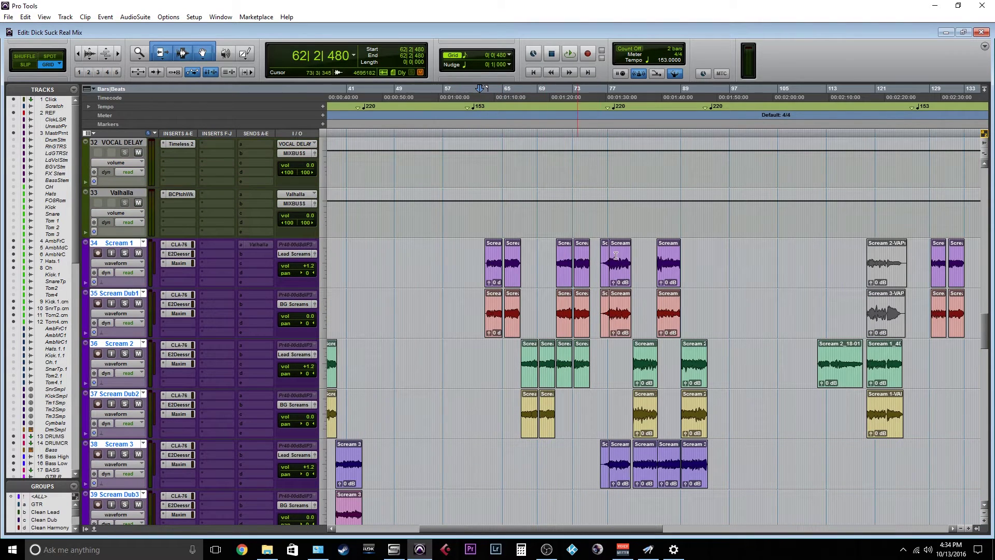
Step: Select the first Scream clip on Scream 1, making the range bars 63 to 65
click(491, 271)
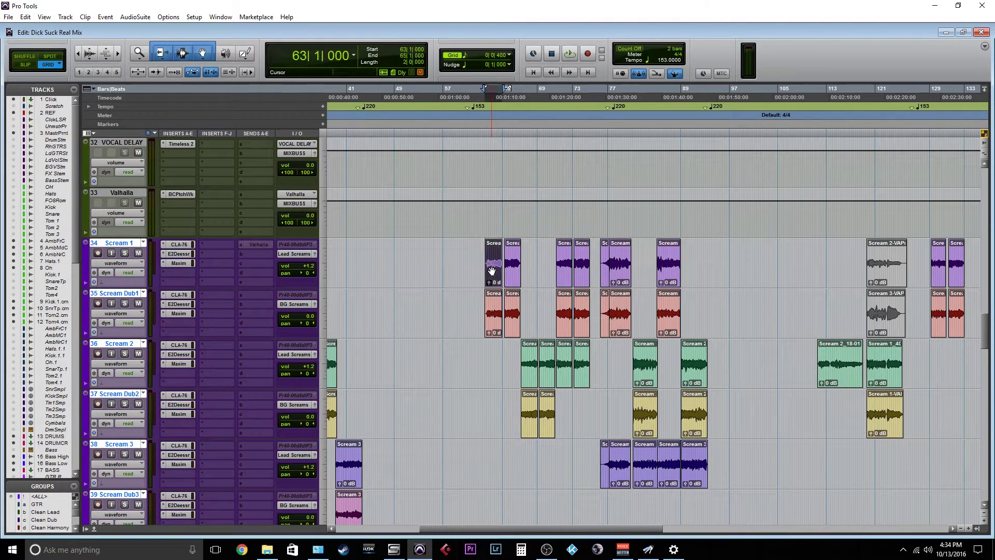
scroll(585, 272, up, 7)
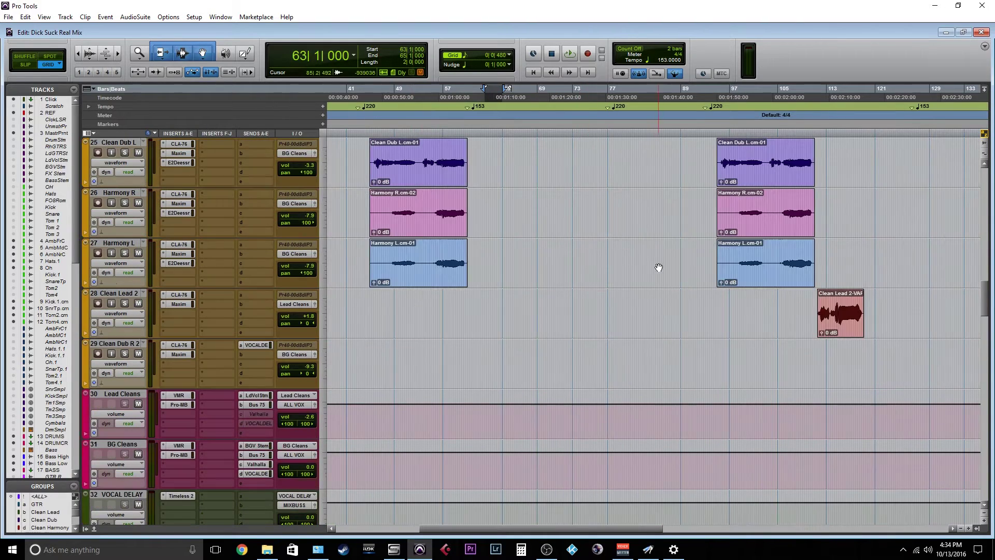
scroll(506, 224, up, 2)
scroll(466, 244, down, 9)
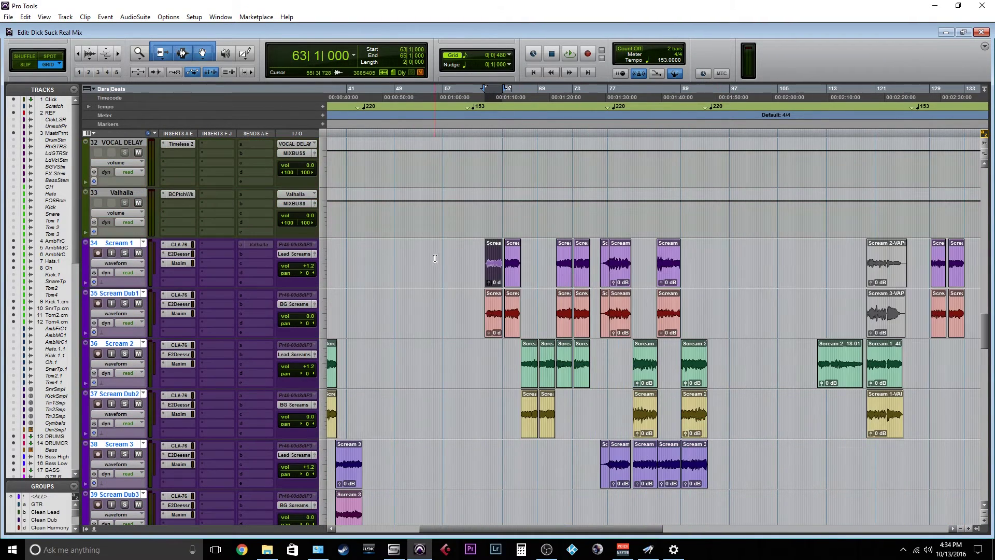
Step: Solo the Scream 1 track
scroll(409, 233, down, 1)
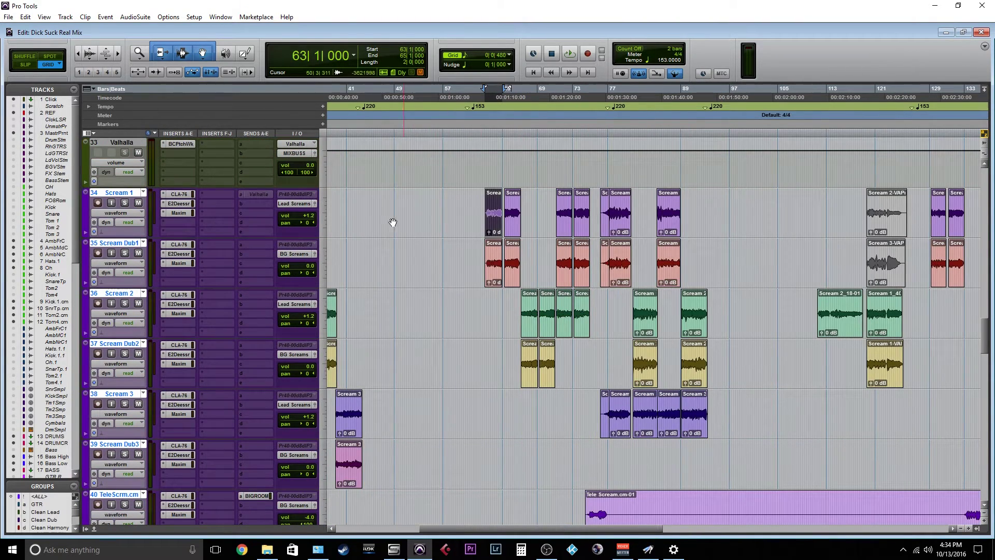
click(125, 203)
scroll(147, 258, down, 5)
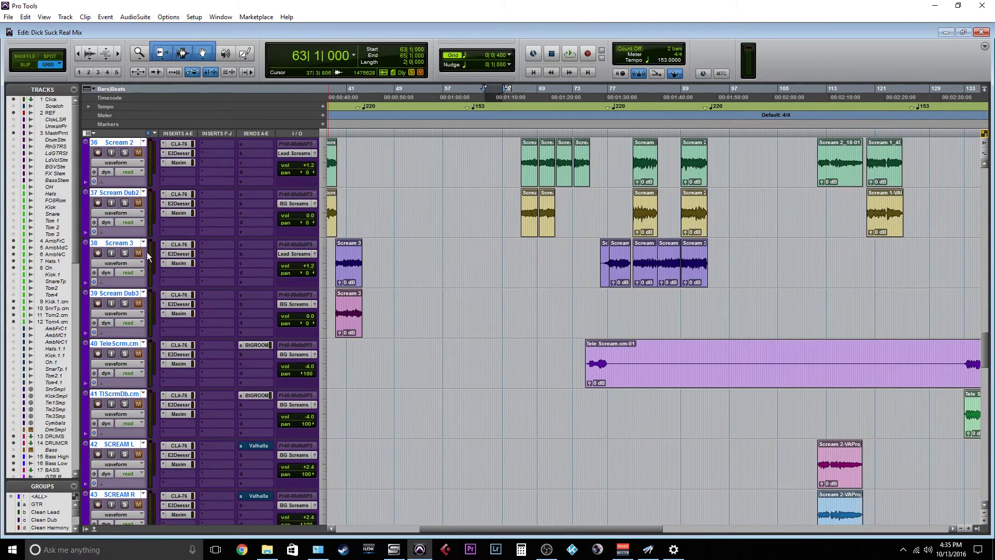
scroll(567, 260, up, 7)
Step: Audition the soloed screams from a start point of 62|4|480
click(484, 305)
key(space)
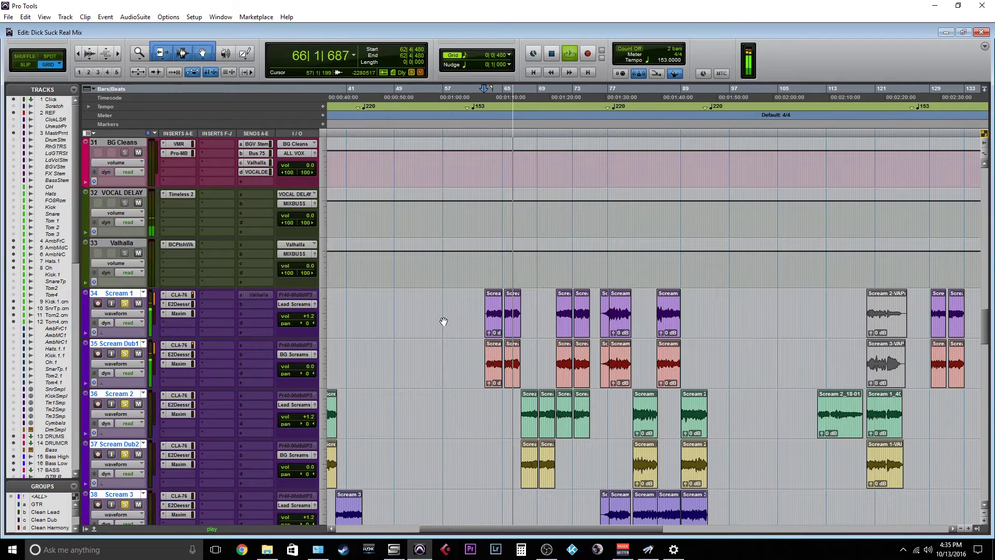
key(space)
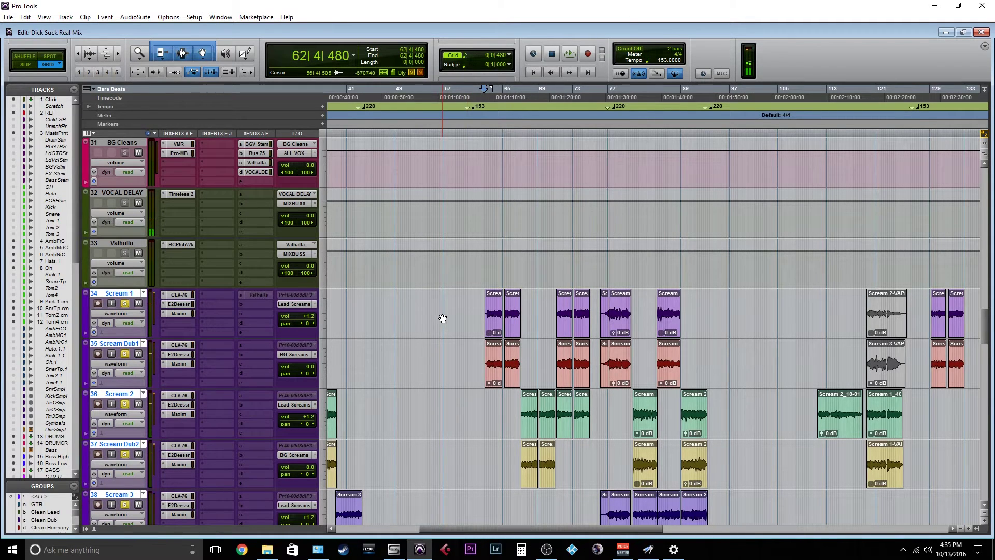
scroll(442, 313, down, 2)
scroll(442, 312, down, 9)
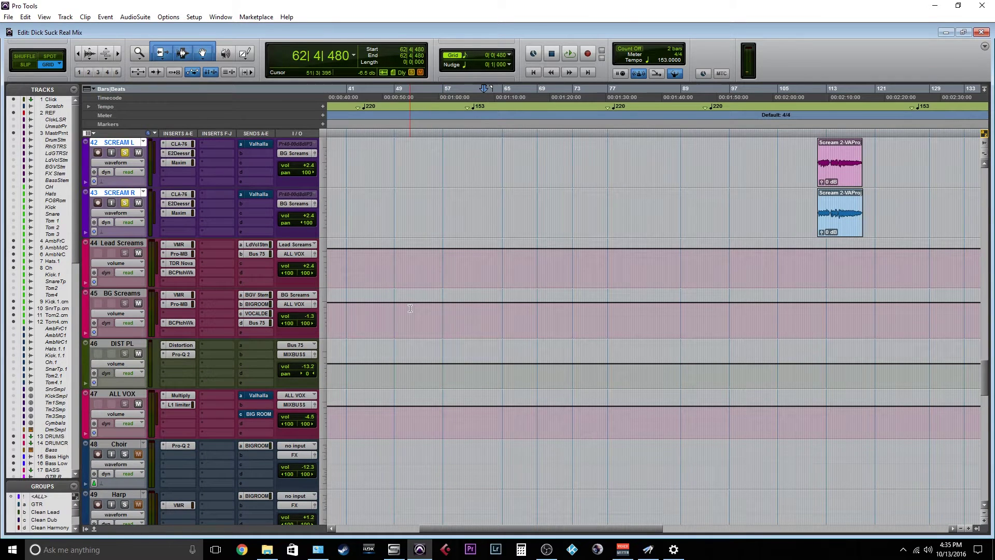
scroll(410, 309, up, 10)
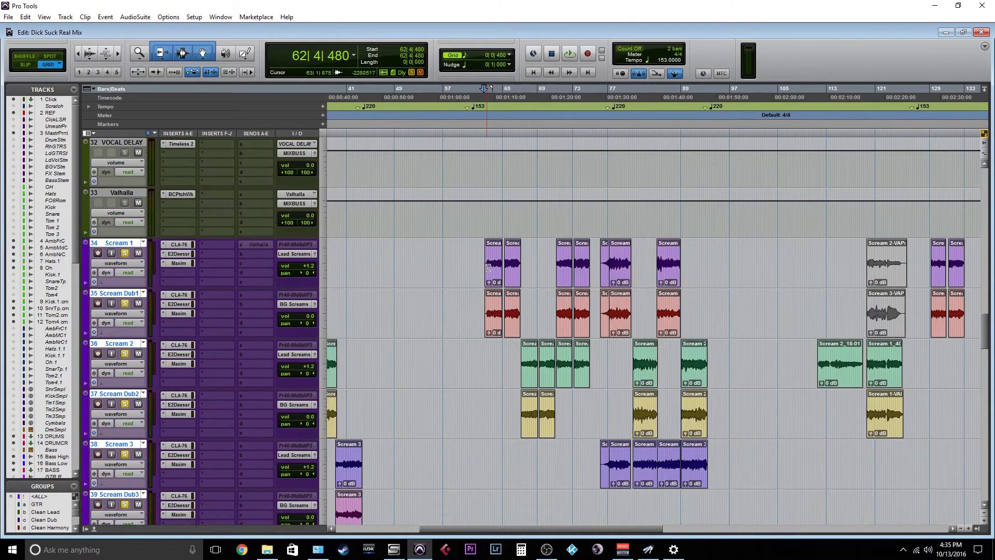
scroll(469, 286, down, 10)
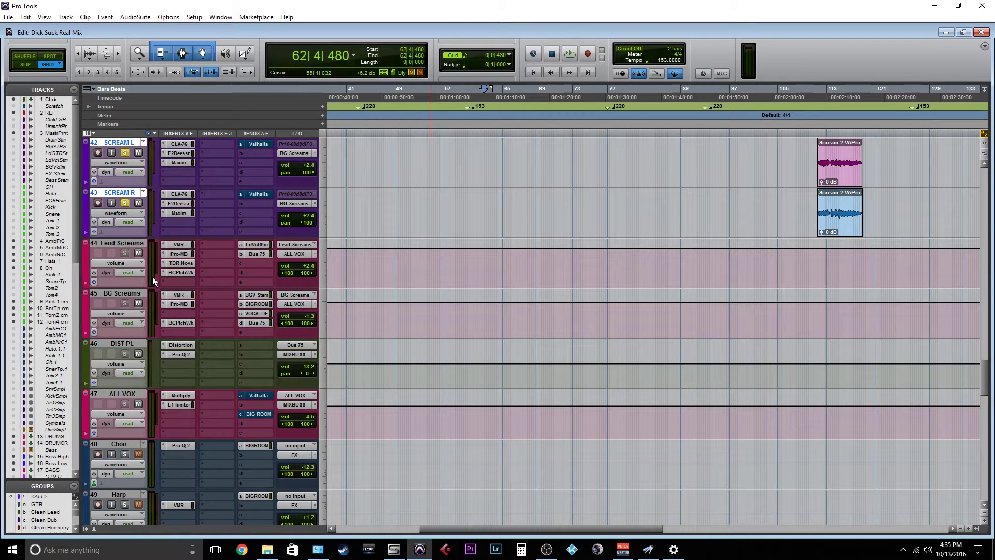
Step: Select the DIST PL bus track (track 46) in place of SCREAM L and SCREAM R
click(123, 346)
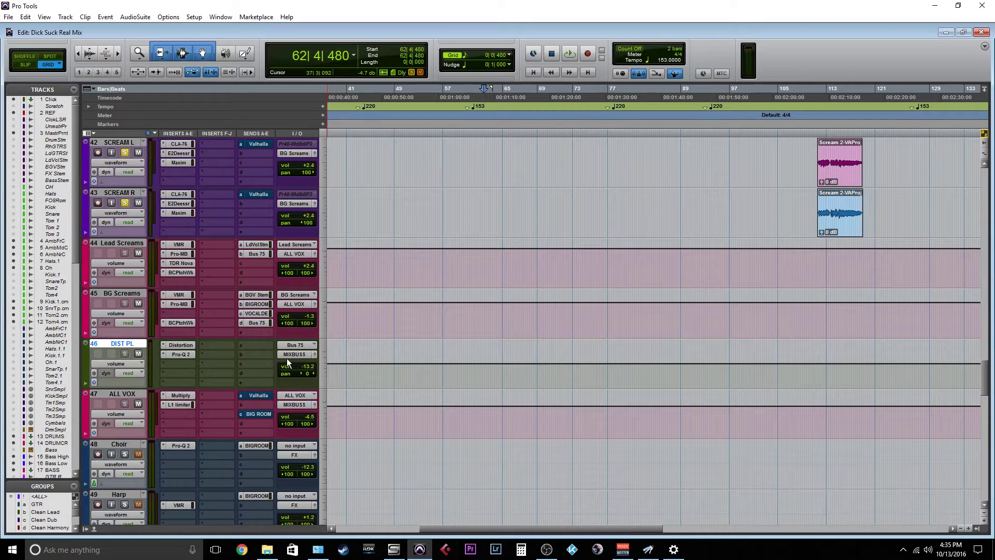
scroll(344, 380, up, 5)
scroll(477, 337, down, 6)
scroll(237, 253, up, 7)
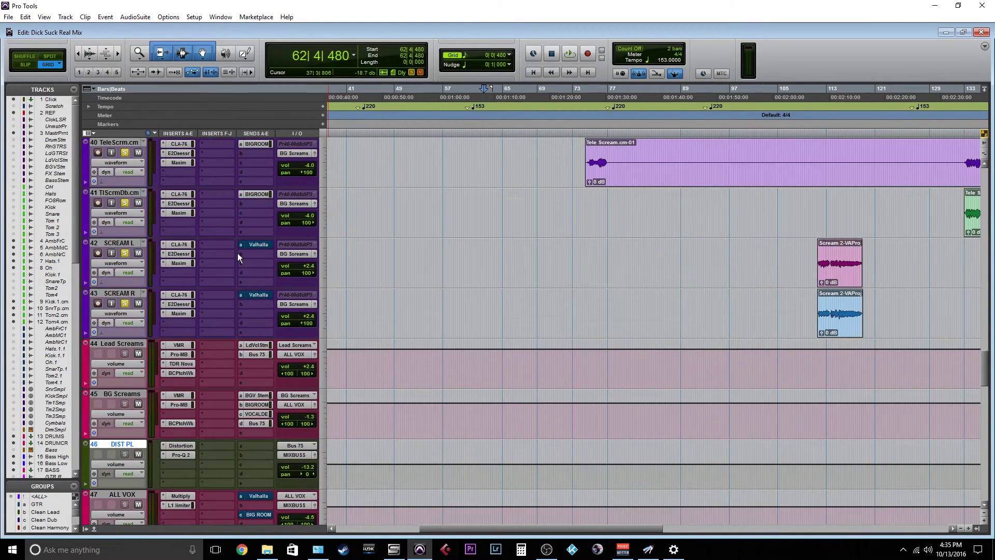
scroll(293, 287, down, 6)
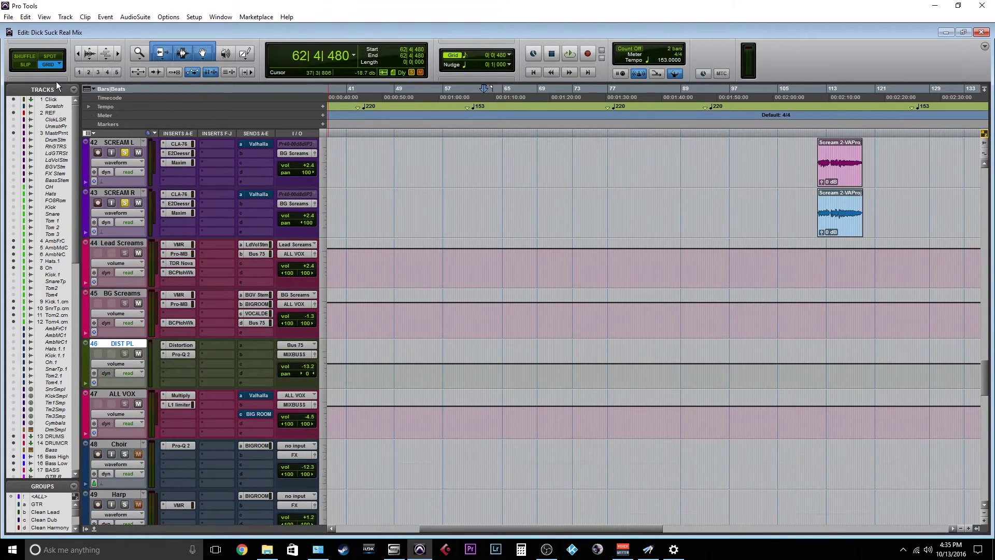
scroll(144, 192, up, 10)
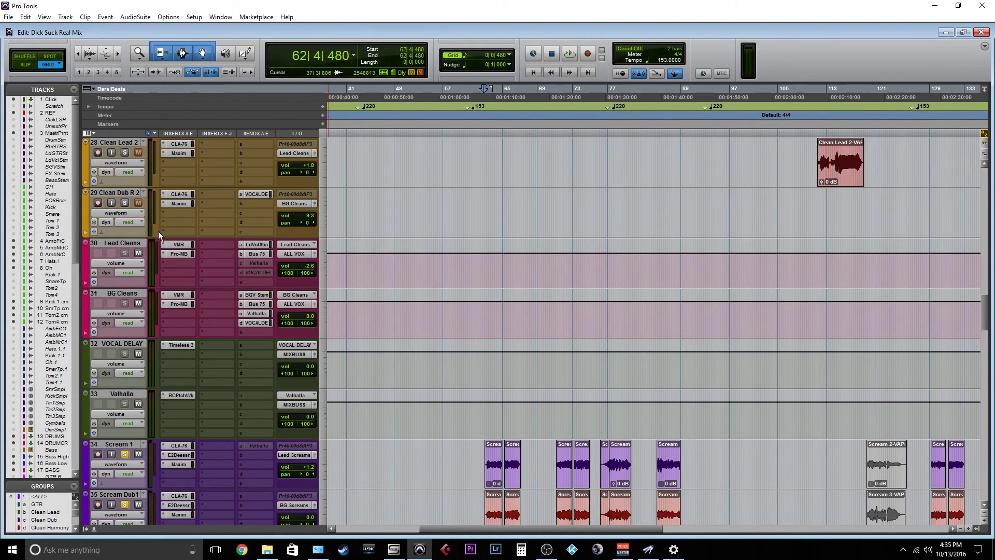
Step: Check the Lead Cleans send level to Bus 75, then close its fader window
click(264, 253)
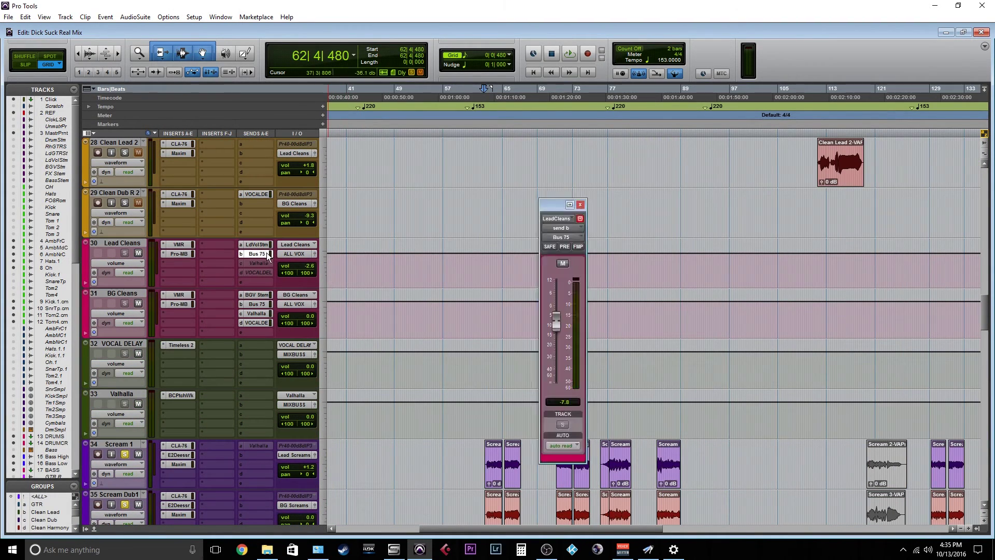
click(580, 204)
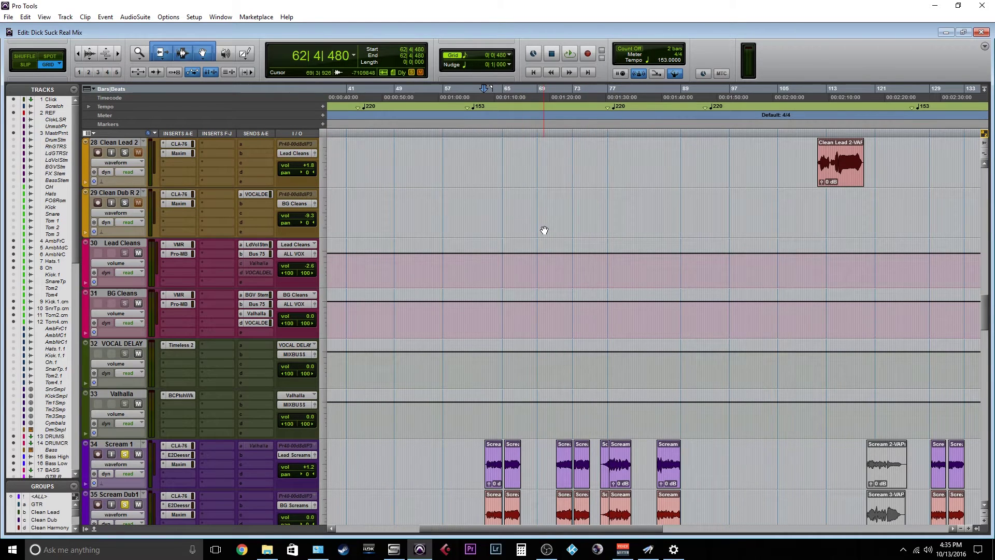
scroll(542, 231, up, 1)
scroll(541, 229, down, 3)
scroll(541, 229, down, 2)
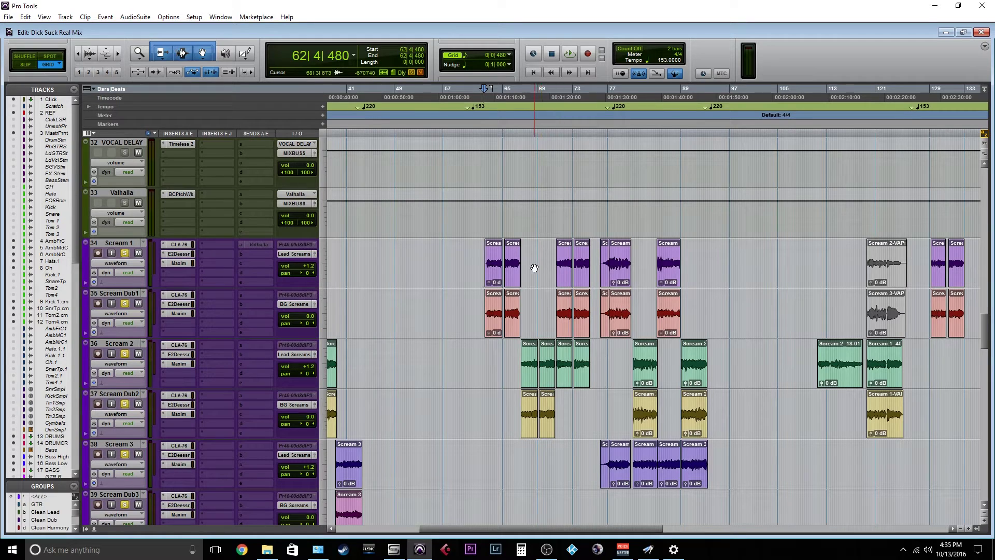
scroll(529, 266, down, 4)
scroll(497, 272, down, 4)
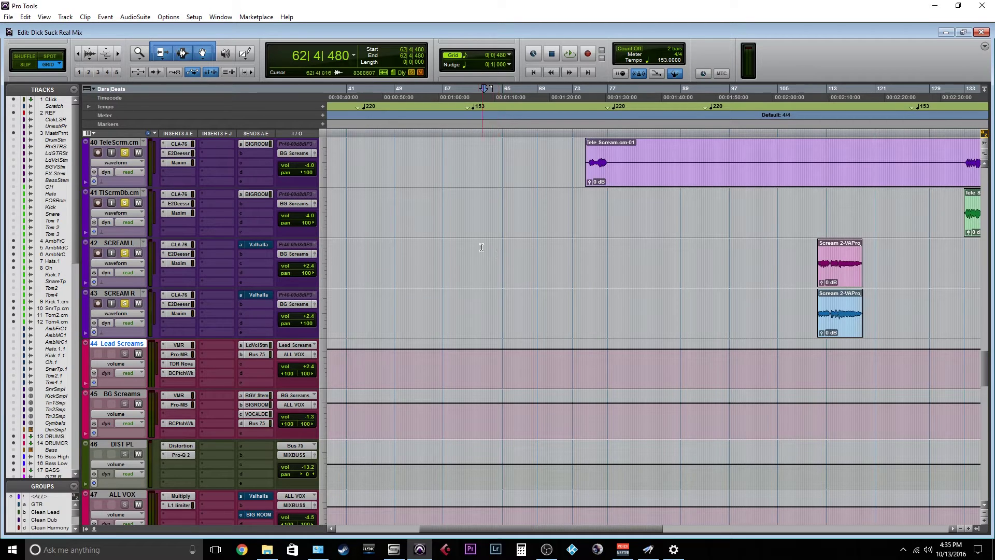
scroll(477, 243, down, 2)
scroll(477, 243, up, 2)
scroll(312, 273, down, 1)
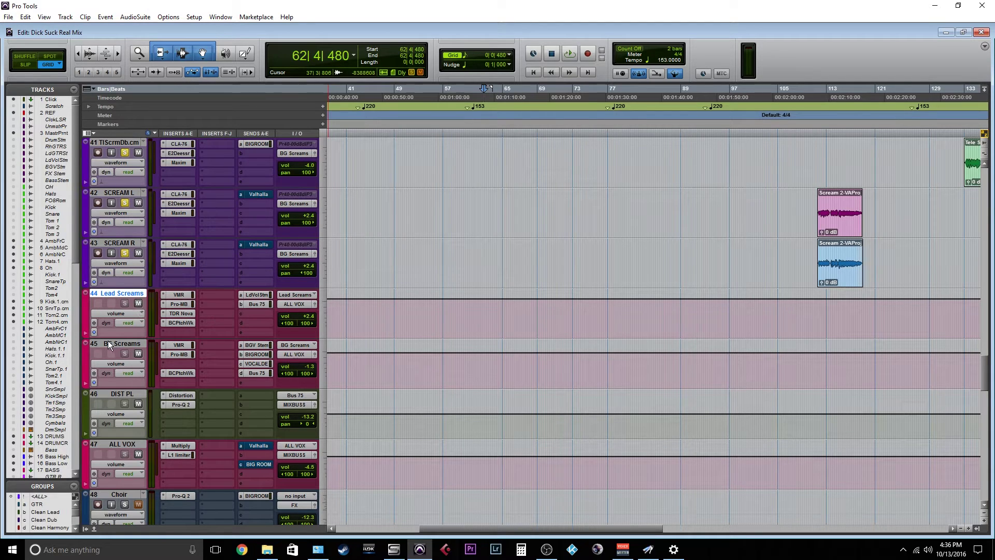
Step: Compare the BG Screams and Lead Screams Bus 75 sends side by side at 0.0, then close them
click(256, 373)
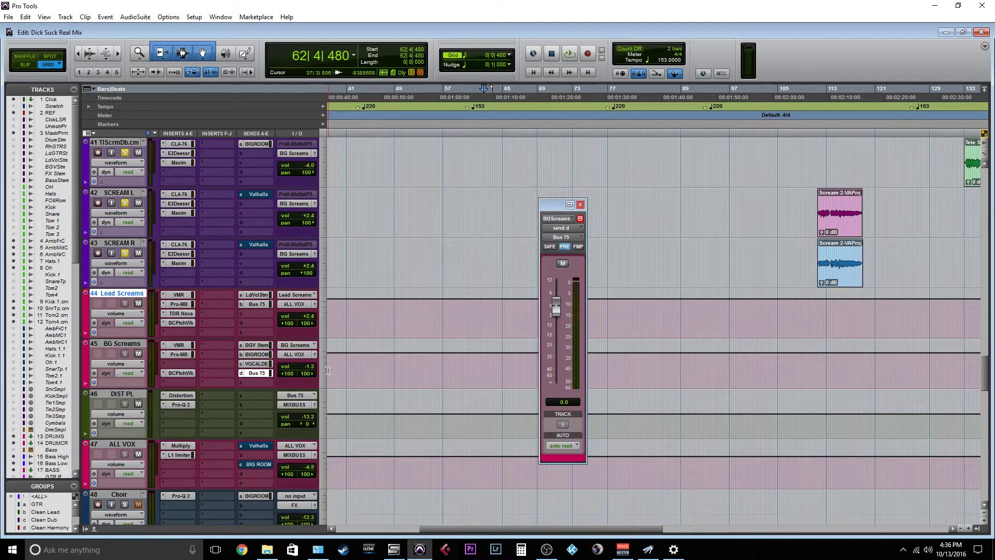
click(257, 304)
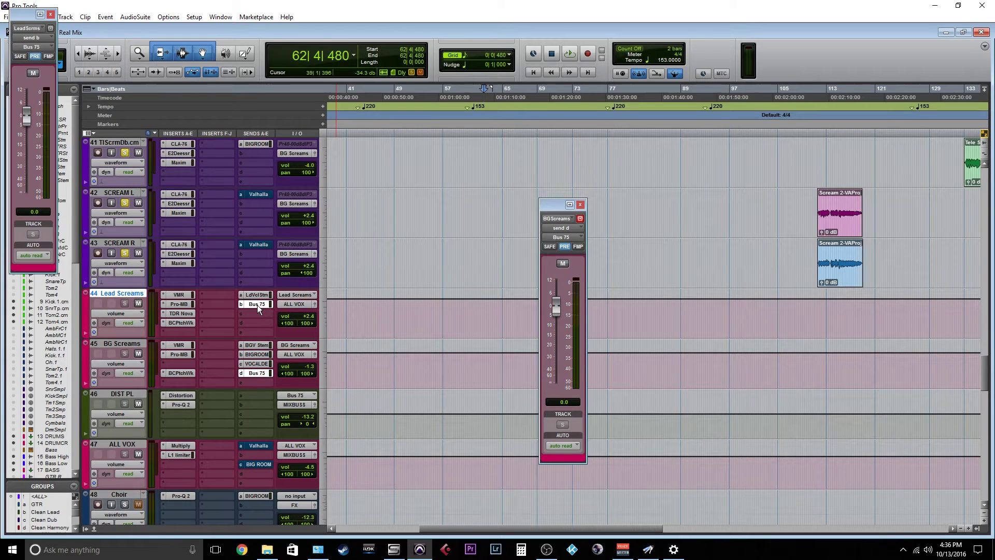
drag(35, 16, 623, 206)
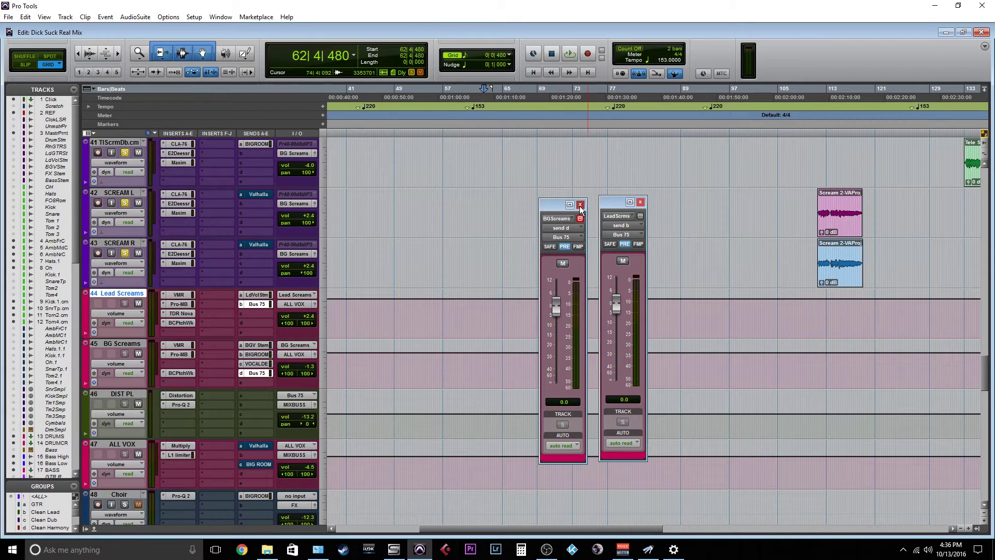
click(580, 205)
click(641, 202)
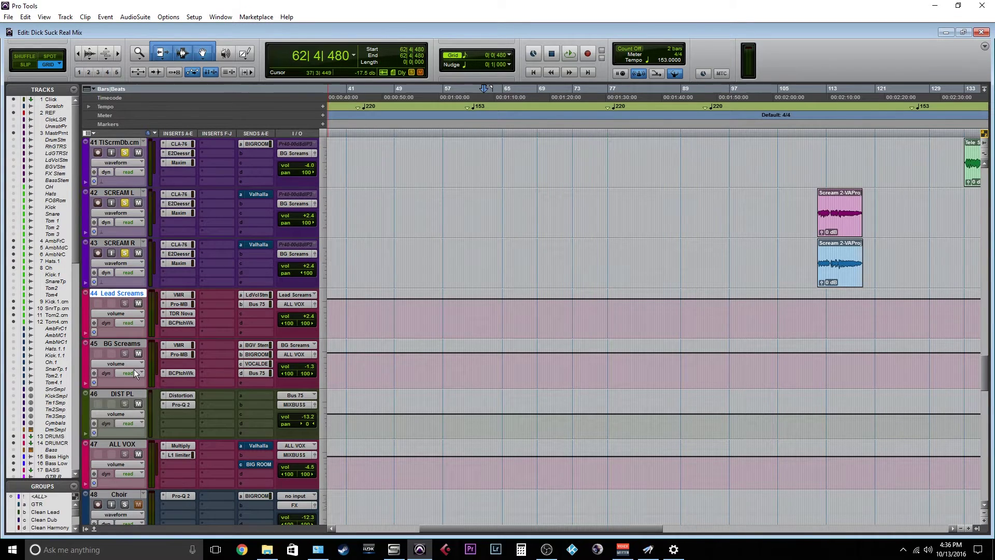
scroll(155, 300, up, 2)
scroll(232, 291, down, 5)
scroll(396, 291, up, 4)
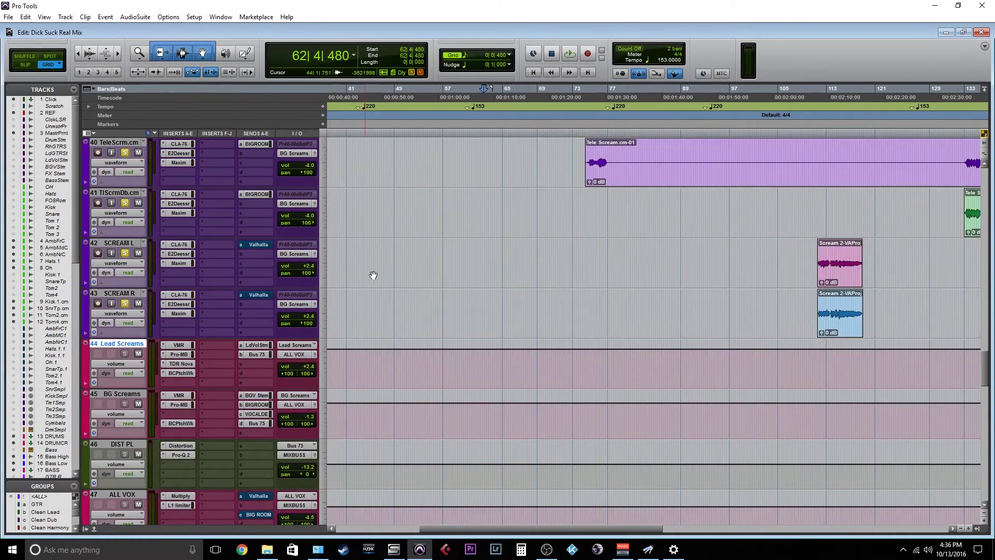
scroll(396, 292, up, 8)
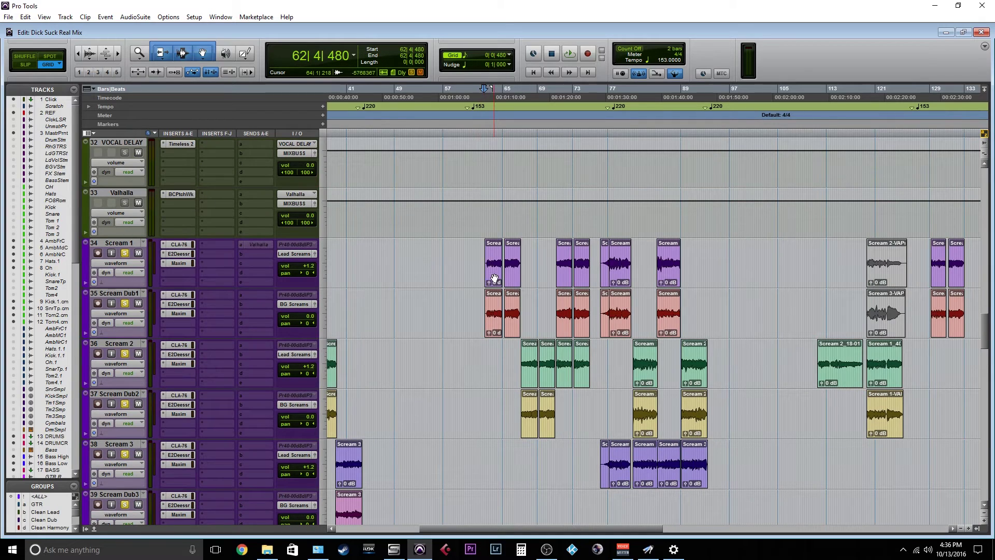
Step: Select the first two Scream clips on track 34, bars 63 to 67
click(494, 278)
shift+click(515, 280)
scroll(446, 340, down, 8)
Step: Play the selected screams, muting the DIST PL bus to compare, then stop
key(space)
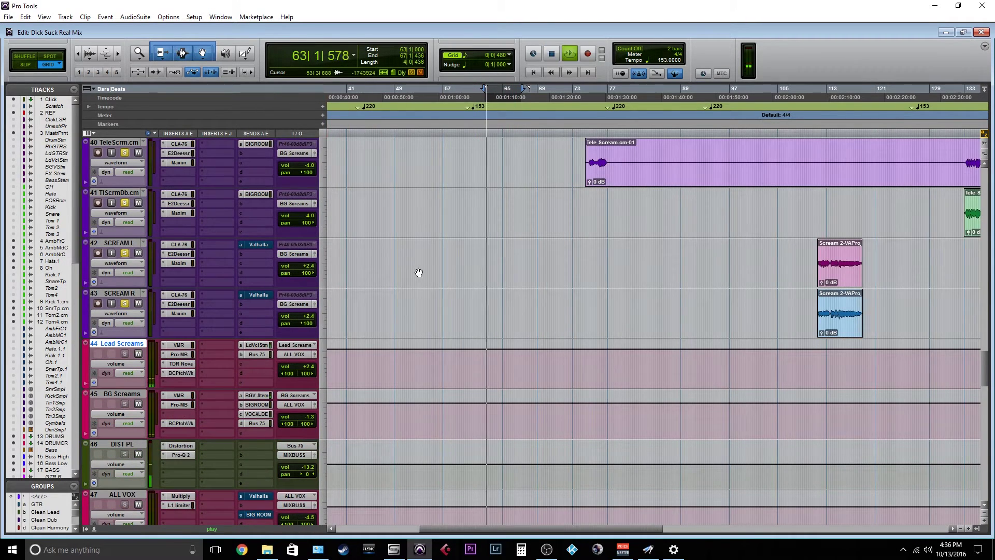
scroll(401, 279, down, 2)
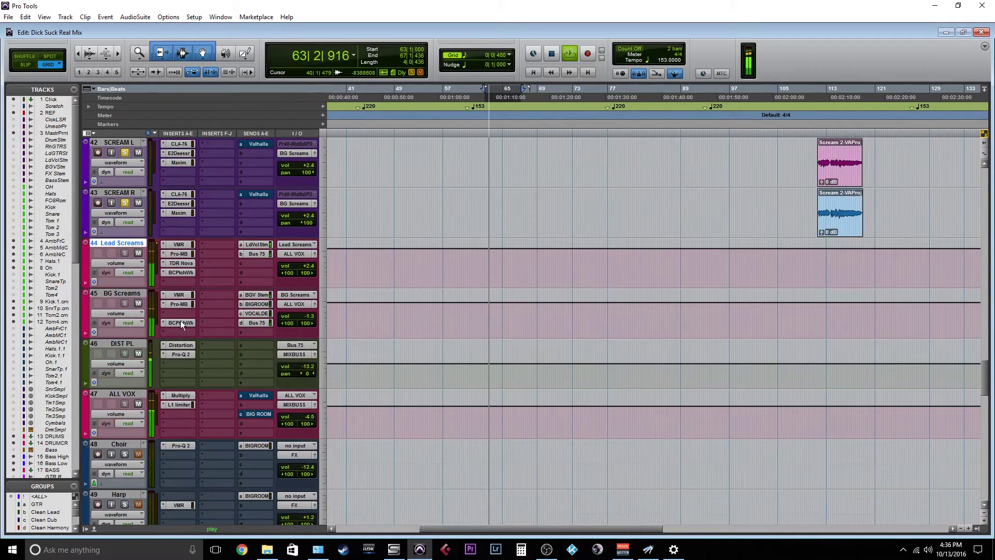
click(138, 354)
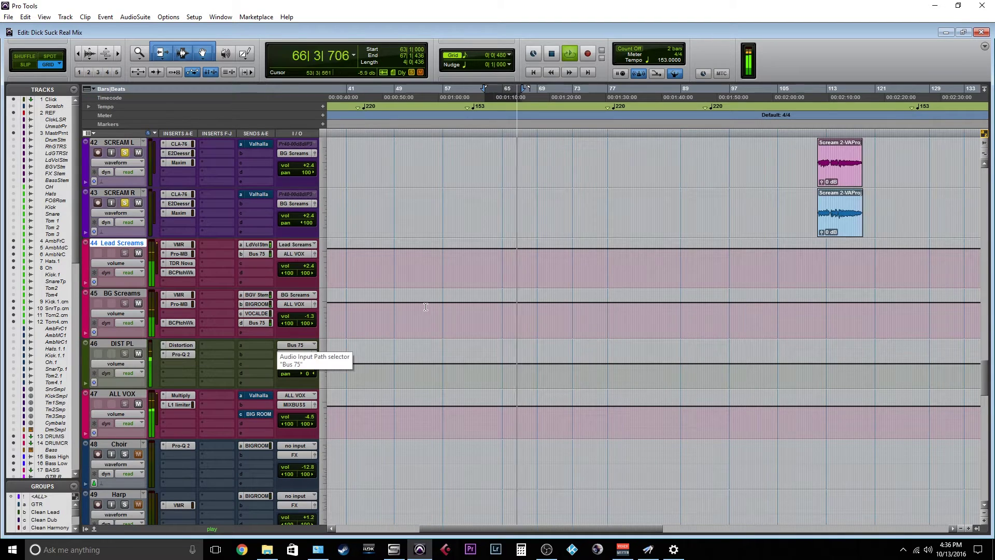
key(space)
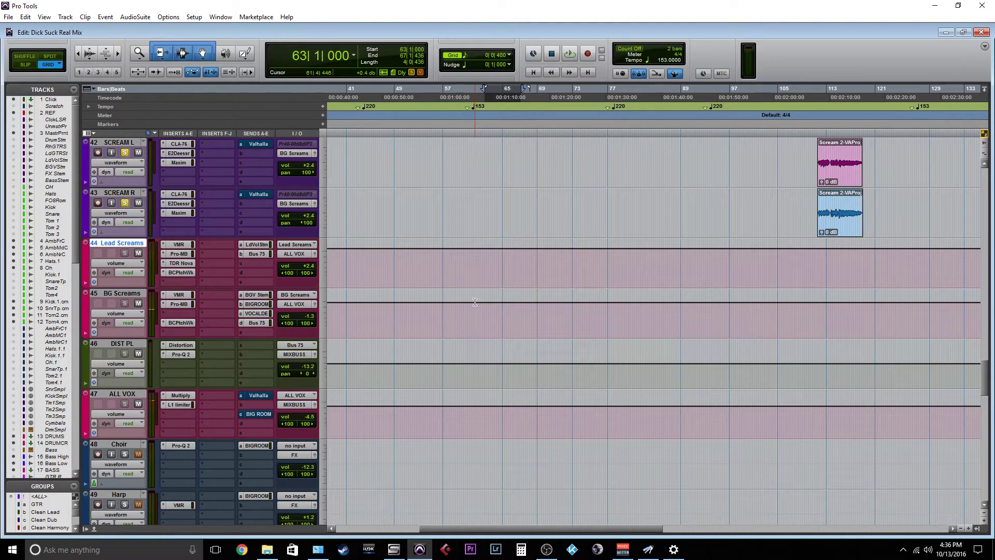
scroll(461, 316, up, 4)
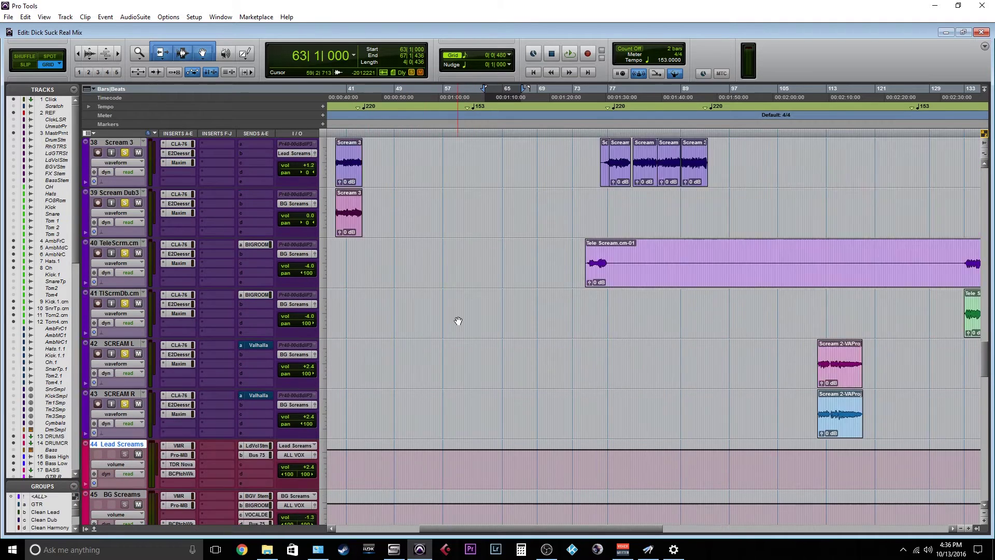
scroll(371, 313, down, 2)
scroll(272, 312, down, 2)
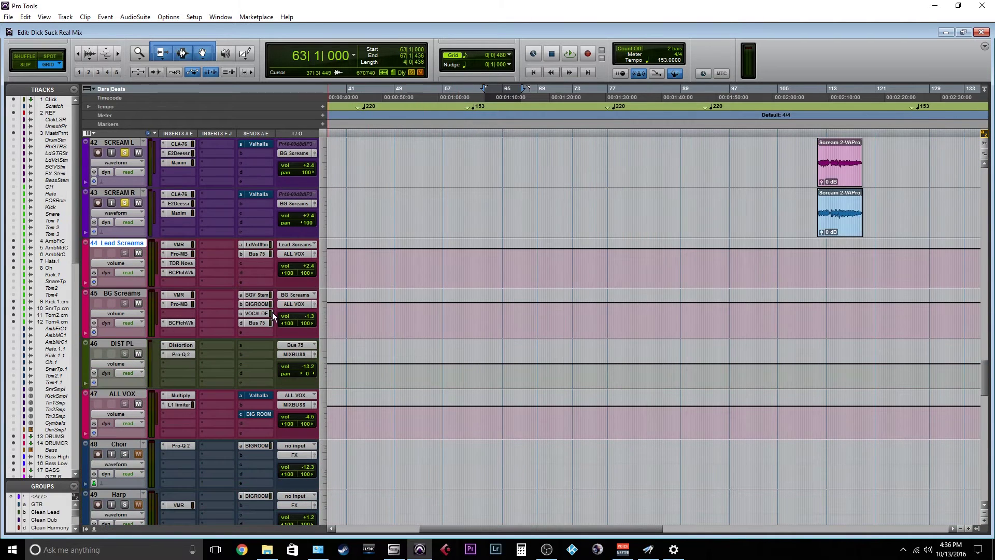
Step: Open the AIR Distortion plug-in on DIST PL and select its Drive value
click(172, 346)
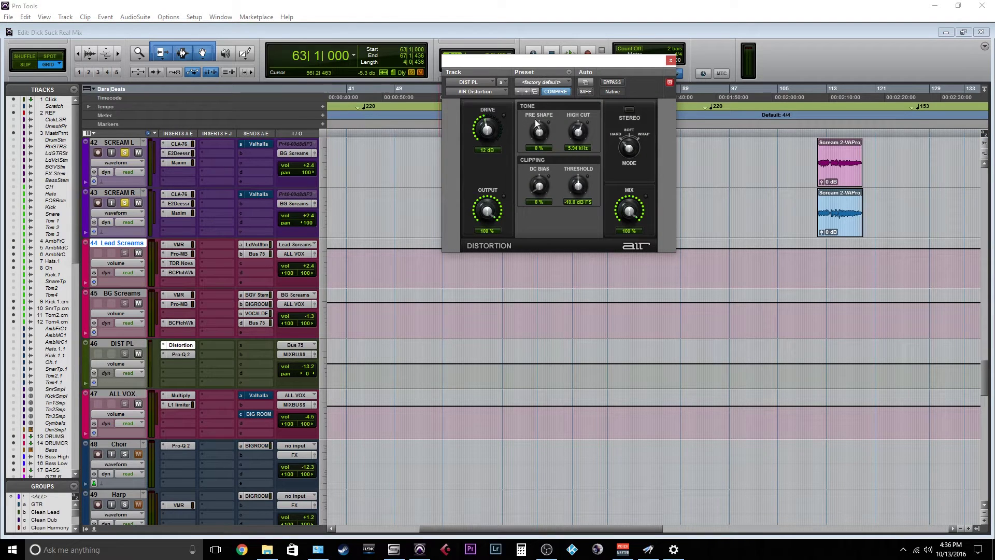
drag(499, 63, 487, 197)
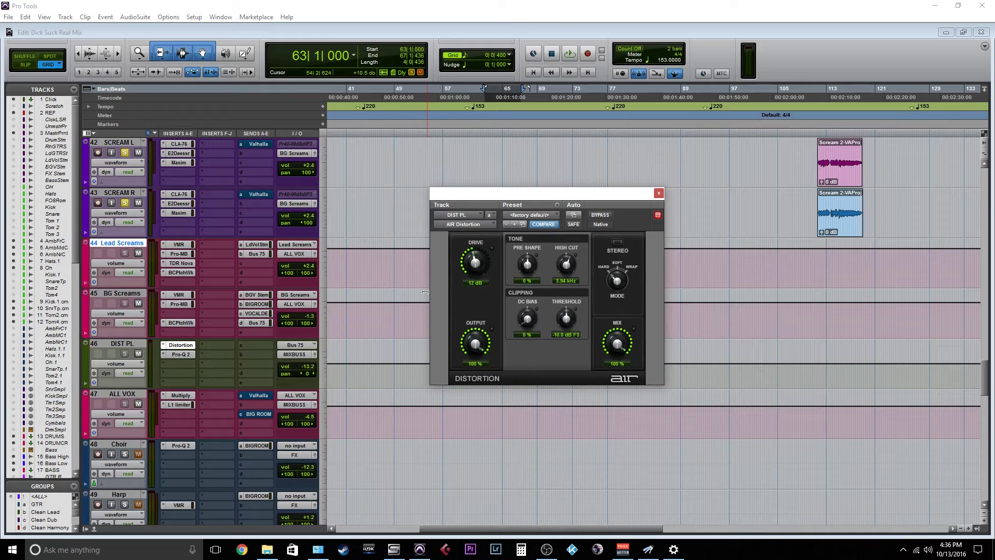
click(473, 283)
Step: Audition the distortion while resetting High Cut to 20 kHz, then lowering it
key(space)
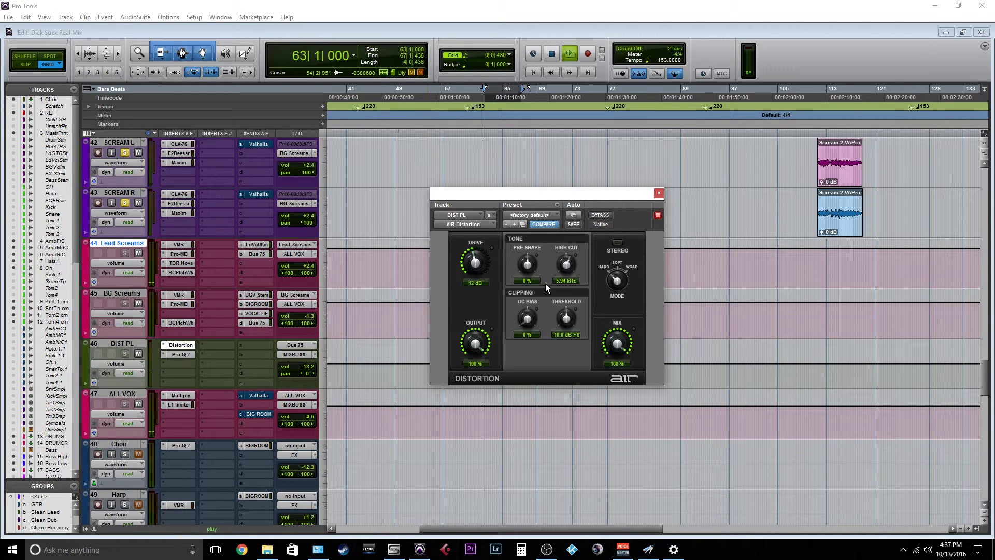
alt+click(566, 270)
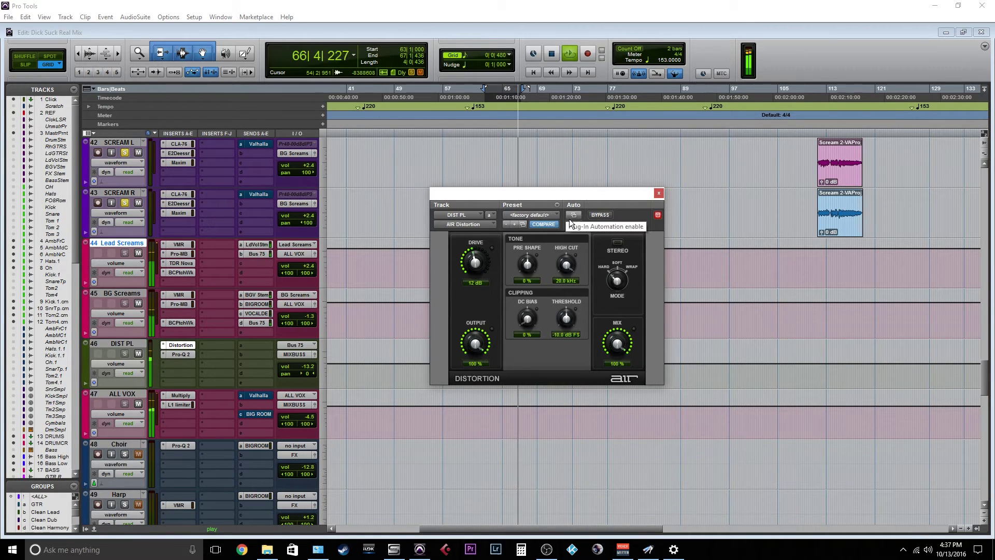
key(space)
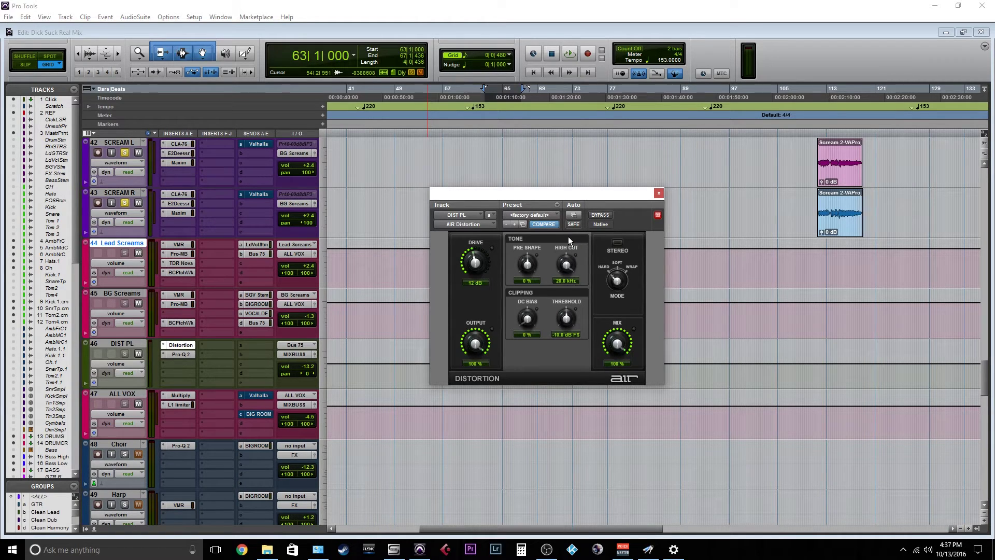
key(space)
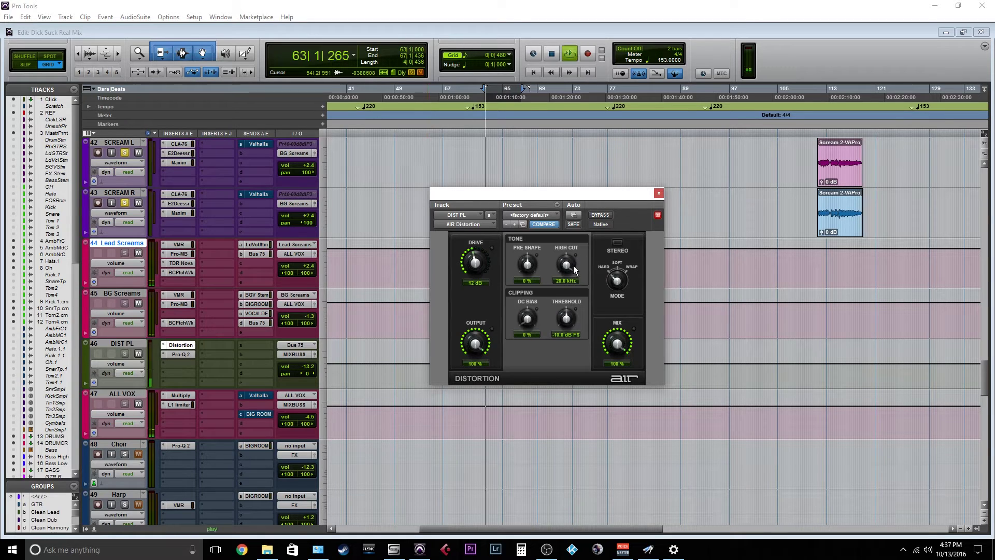
drag(567, 265, 550, 294)
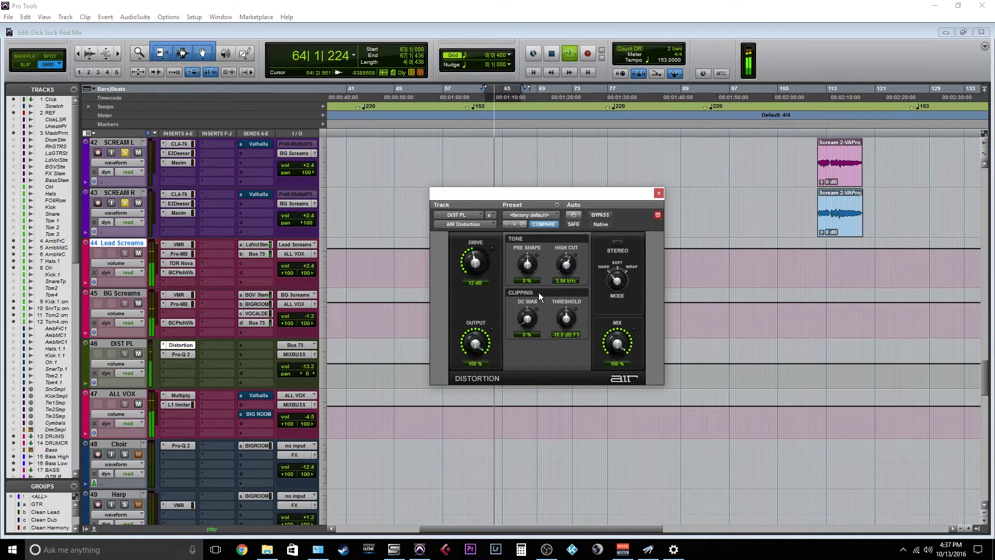
key(space)
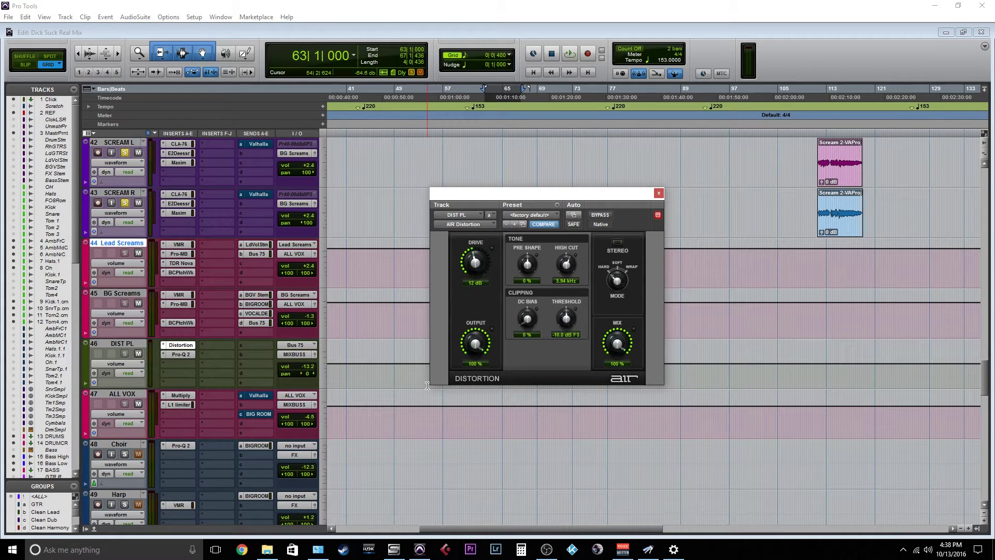
Step: Close the AIR Distortion window and return to the DIST PL bus track
click(659, 194)
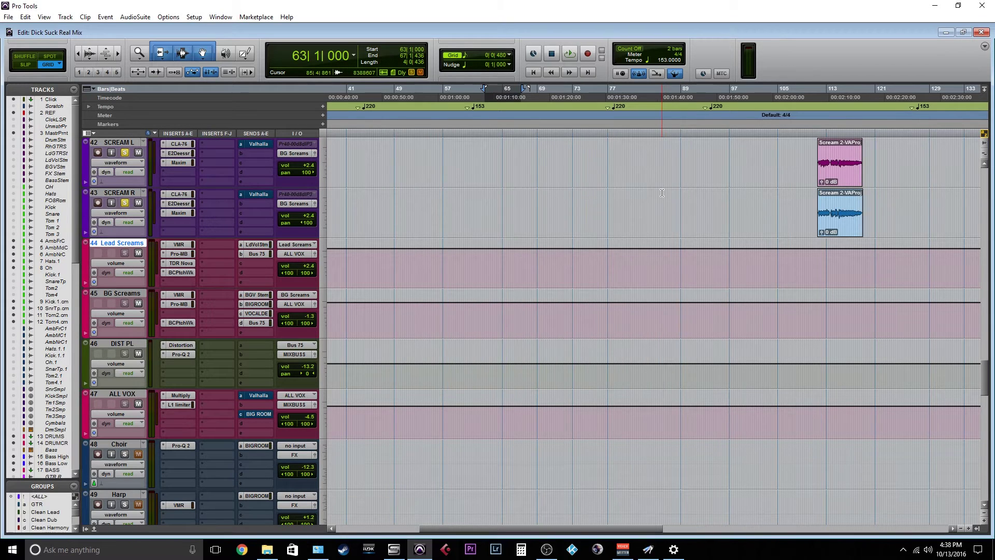
scroll(573, 378, up, 4)
scroll(570, 222, up, 2)
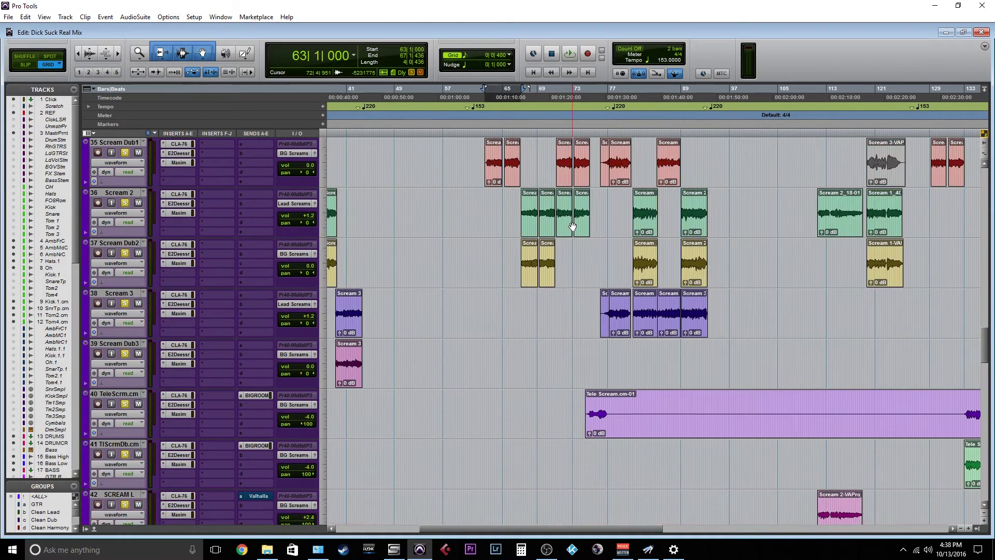
scroll(556, 197, down, 2)
scroll(556, 196, down, 6)
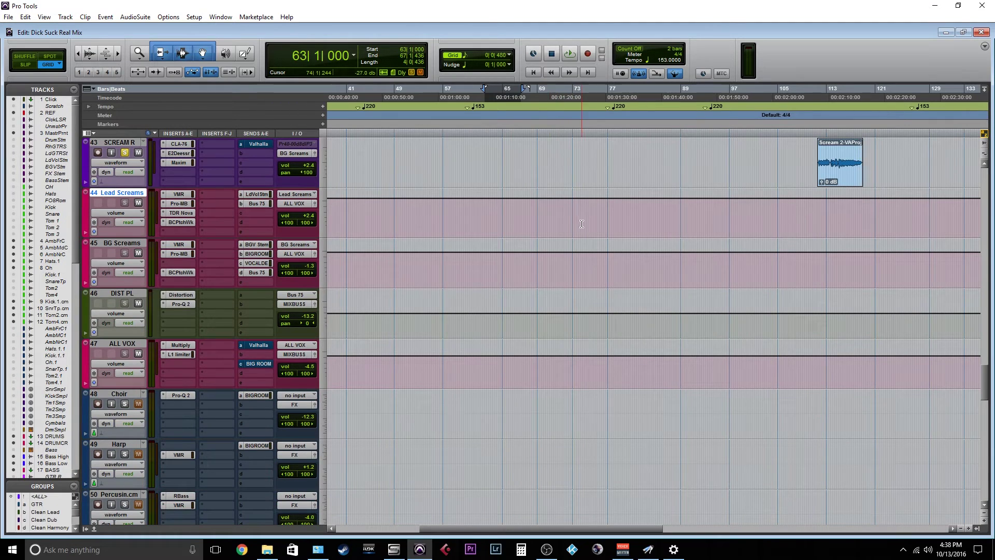
scroll(581, 223, up, 5)
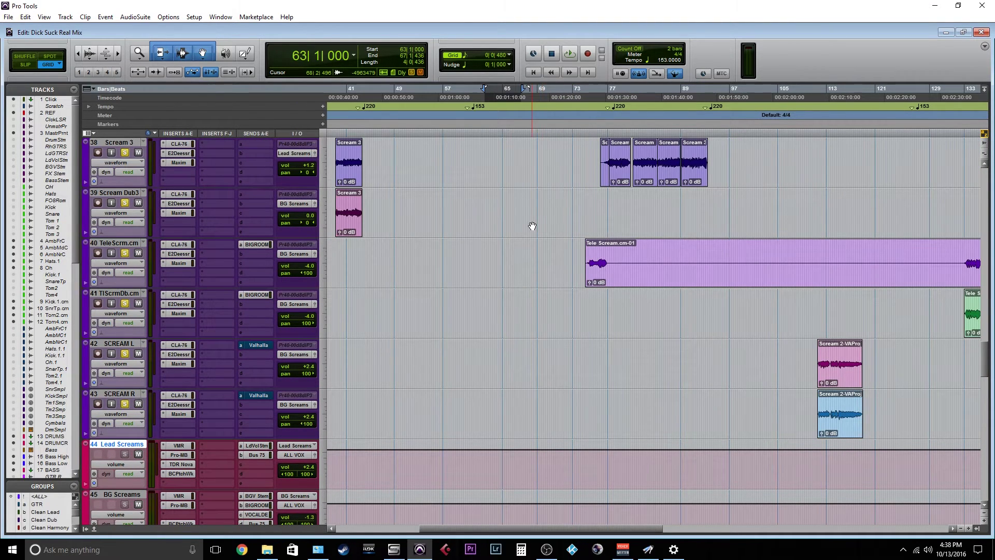
scroll(531, 236, down, 2)
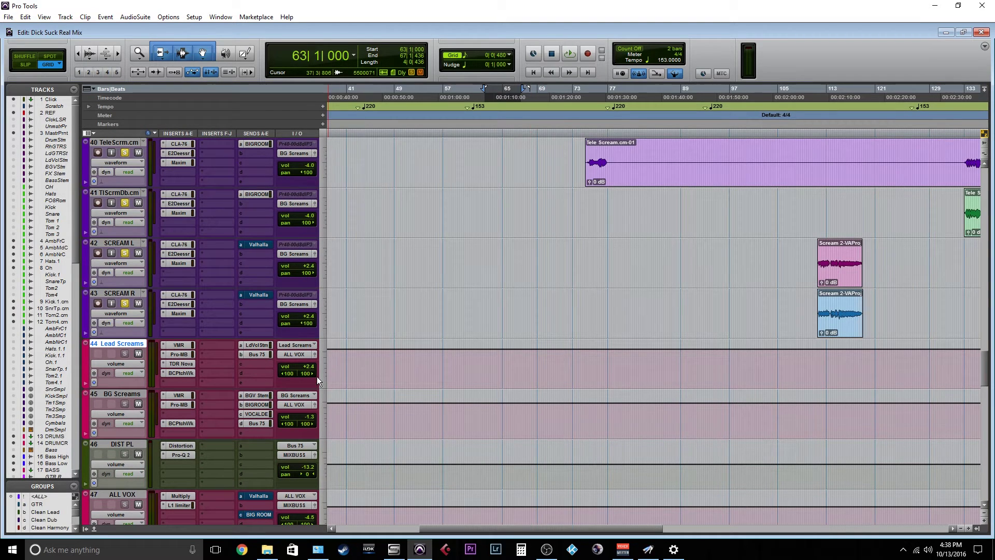
scroll(352, 381, up, 2)
scroll(349, 374, down, 2)
scroll(346, 372, down, 3)
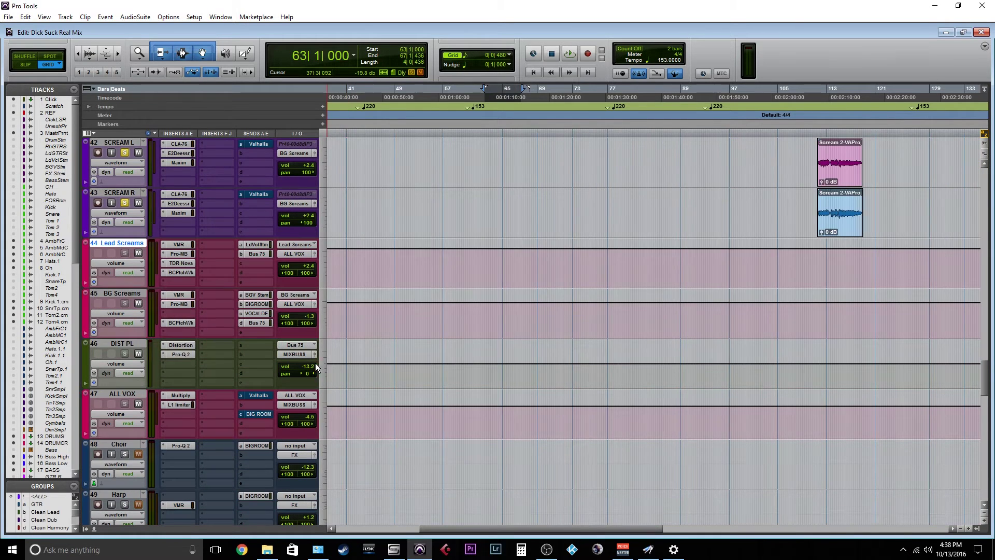
Step: Open Pro-Q 2 on DIST PL and compare the high cut band off and on during playback
click(181, 304)
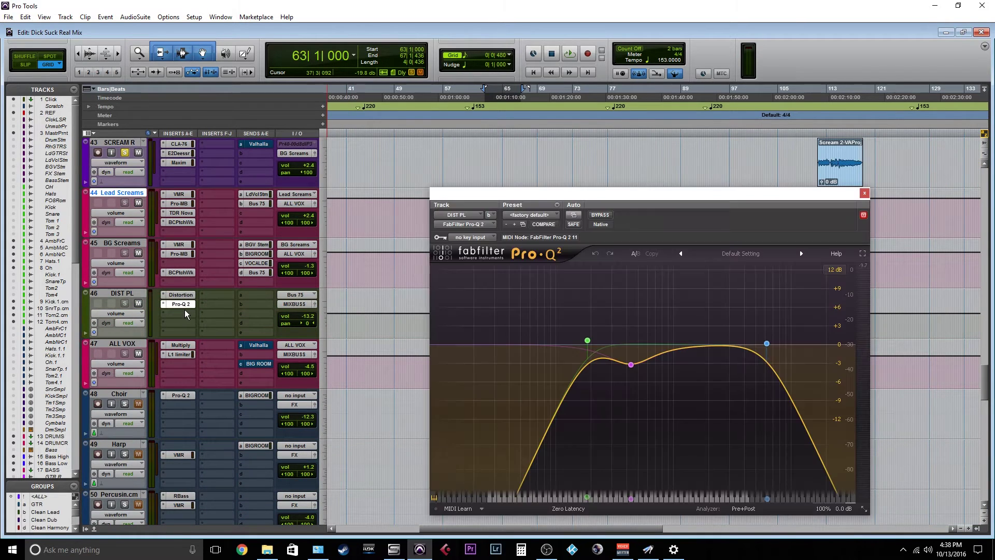
drag(599, 195, 579, 110)
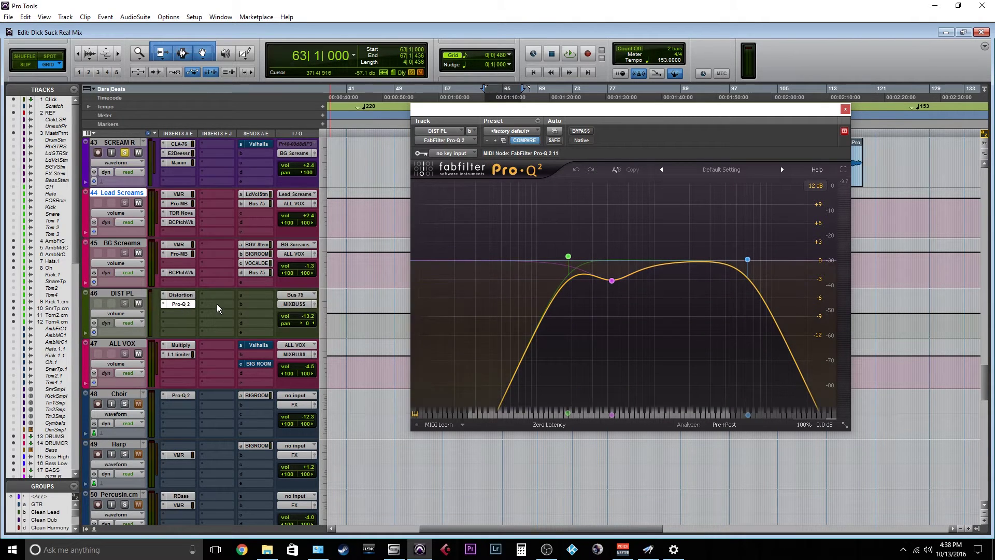
key(space)
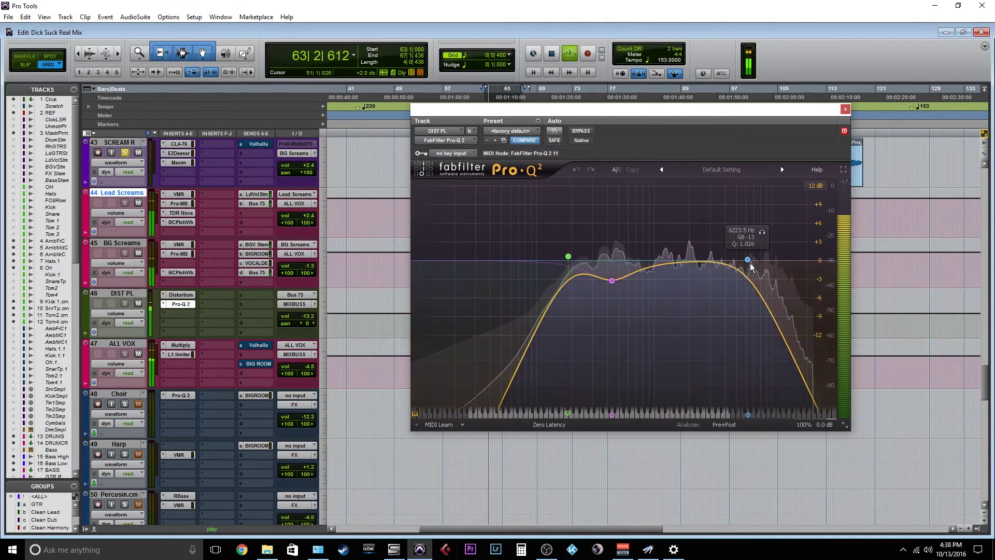
click(601, 361)
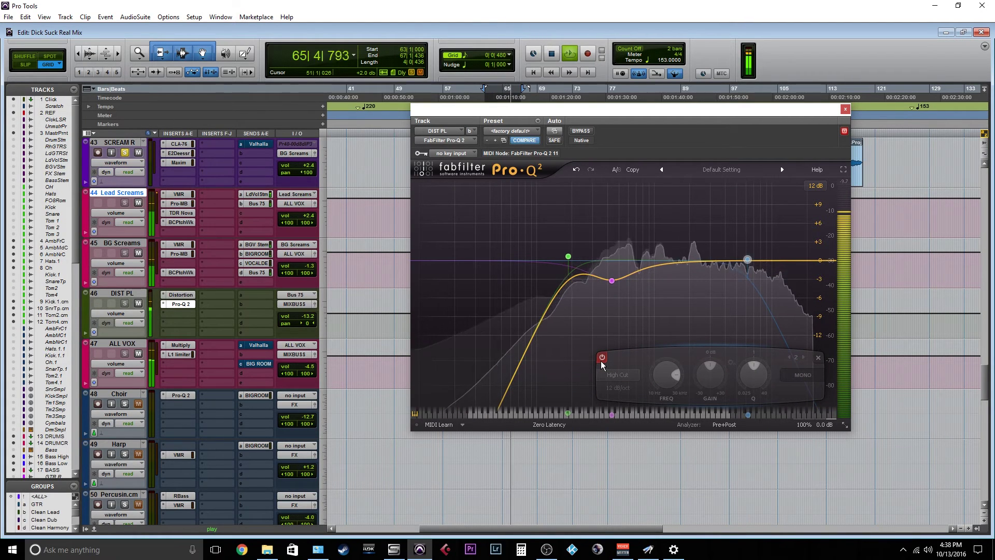
click(601, 357)
key(space)
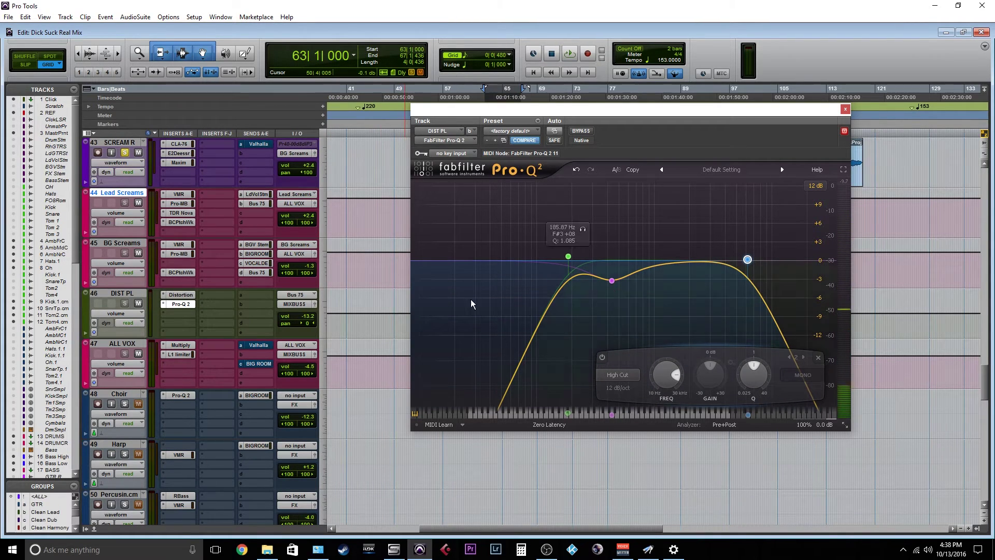
Step: Audition the pink bell band soloed, then release the solo to hear the full EQ
mouse_move(593, 311)
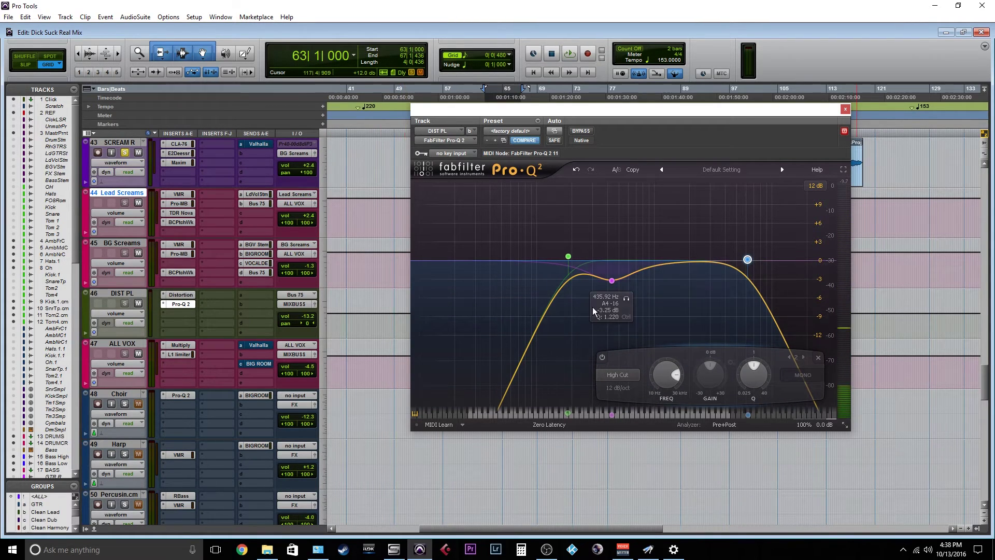
click(627, 300)
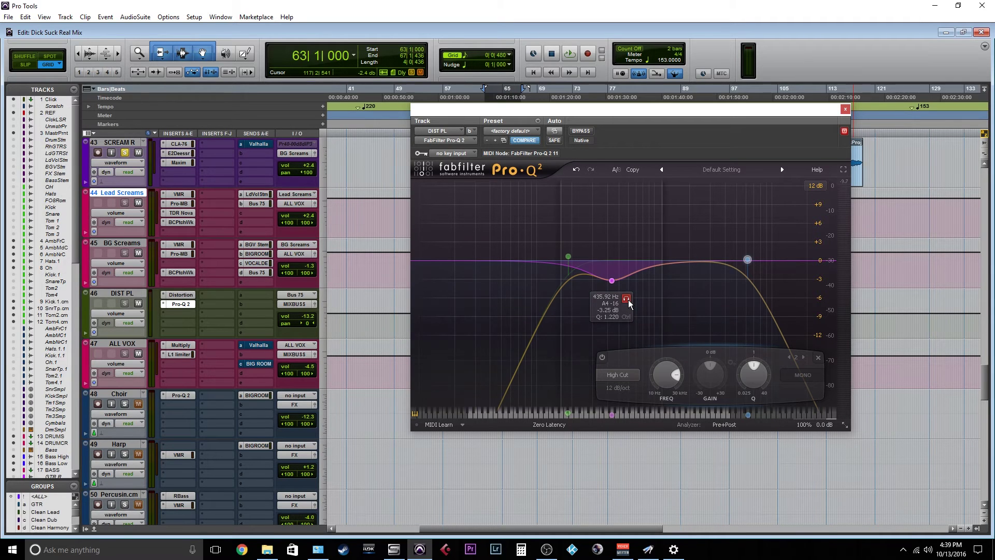
key(space)
click(626, 299)
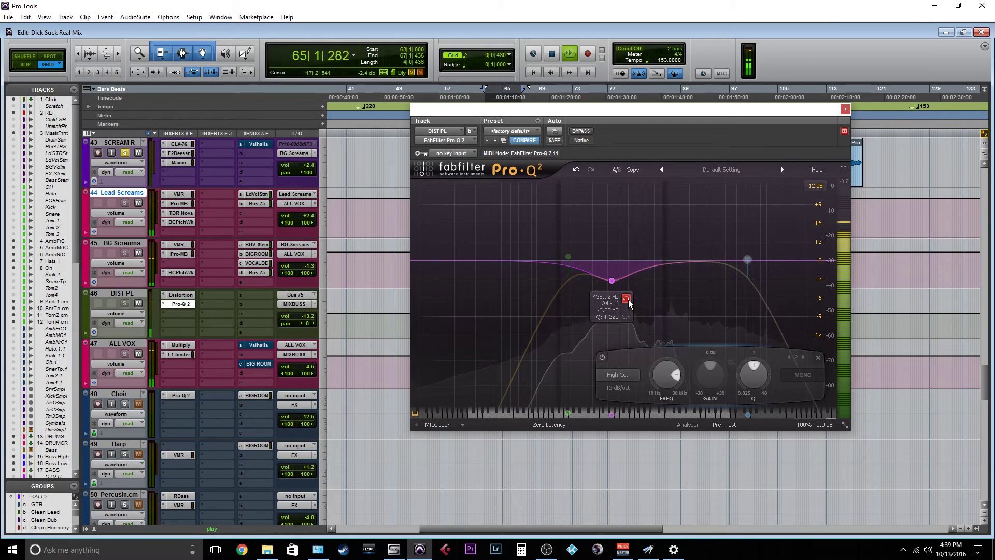
click(626, 299)
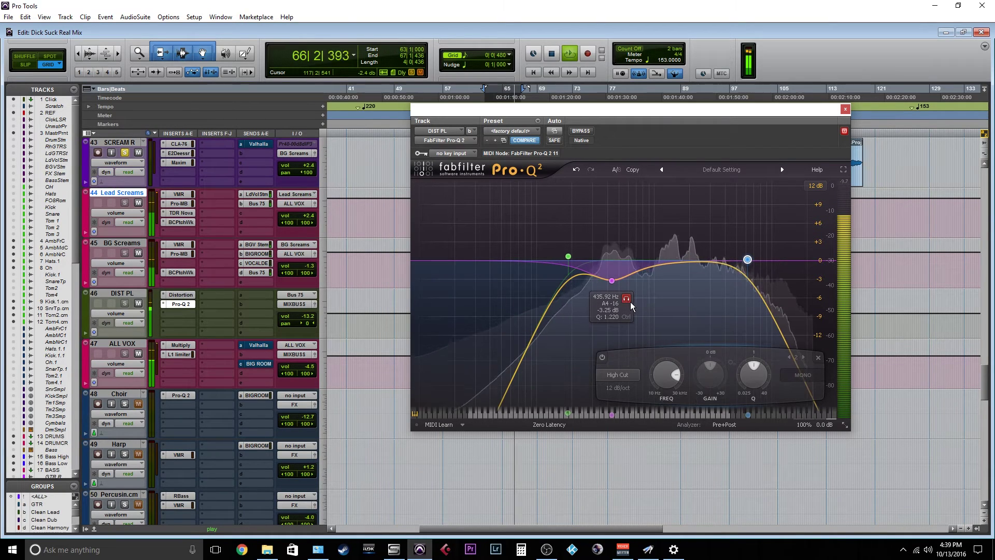
key(space)
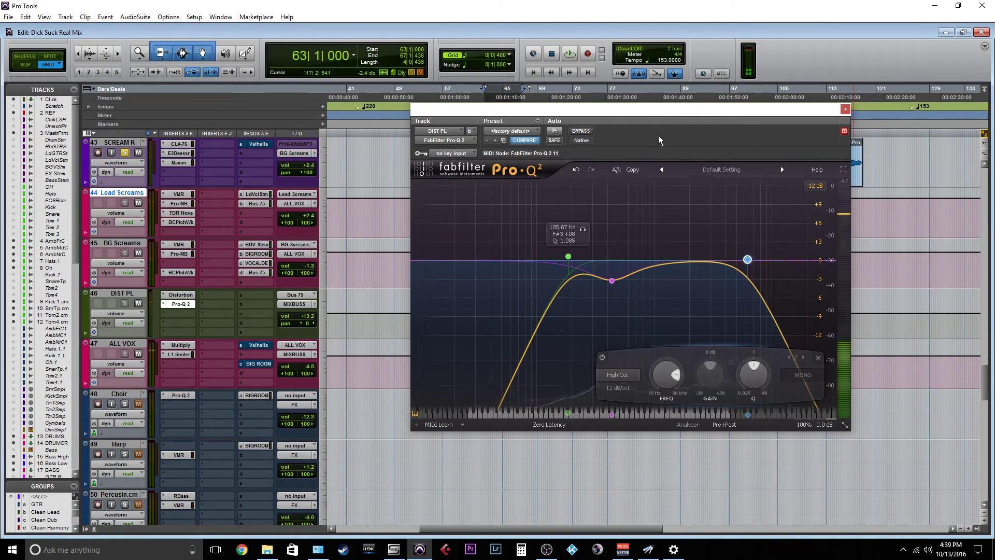
Step: Compare the DIST PL EQ bypassed and active during playback
click(577, 131)
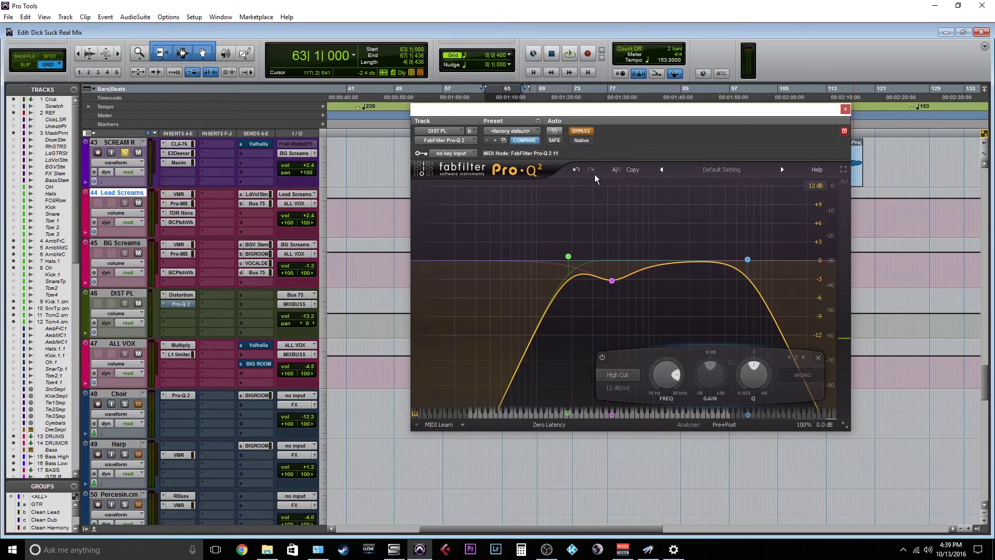
key(space)
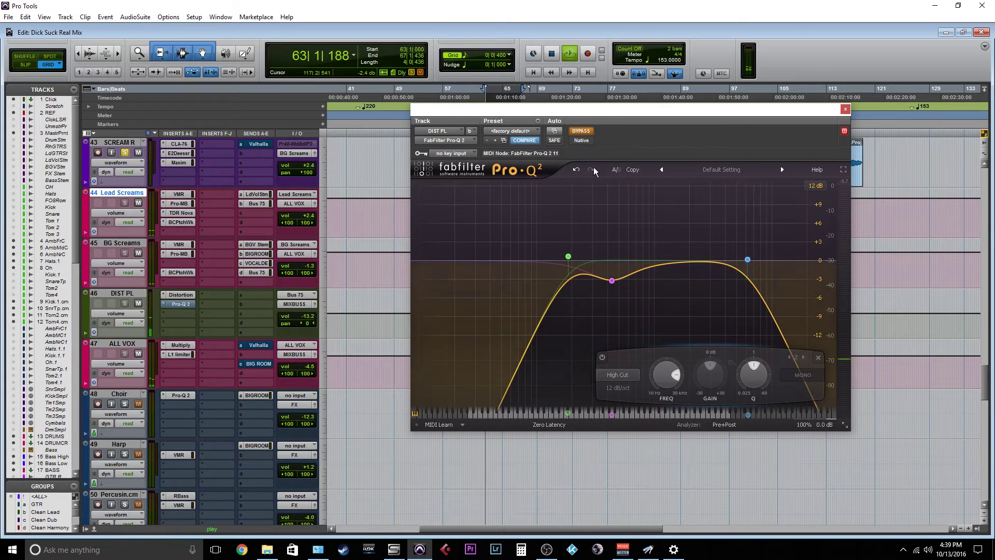
click(582, 132)
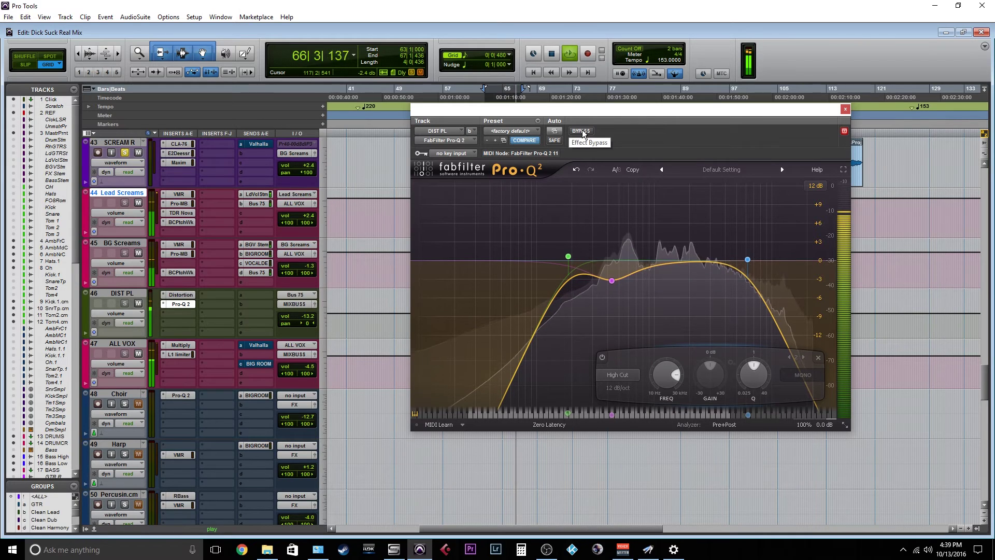
key(space)
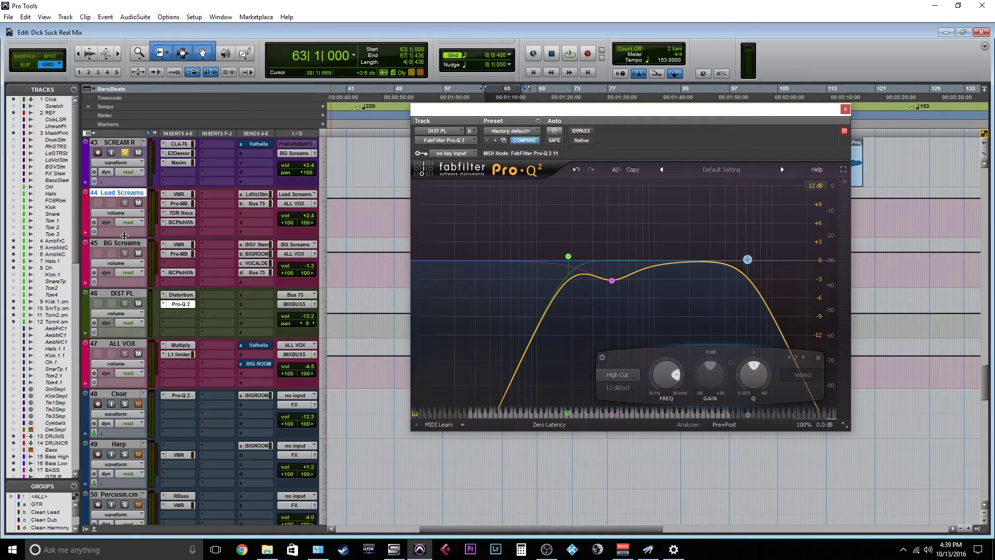
scroll(228, 200, up, 5)
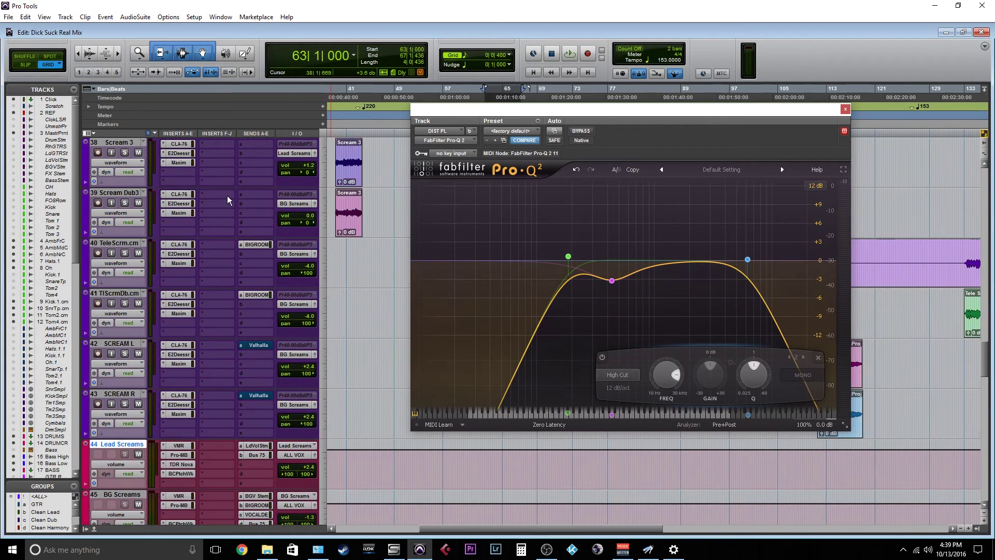
scroll(239, 207, down, 7)
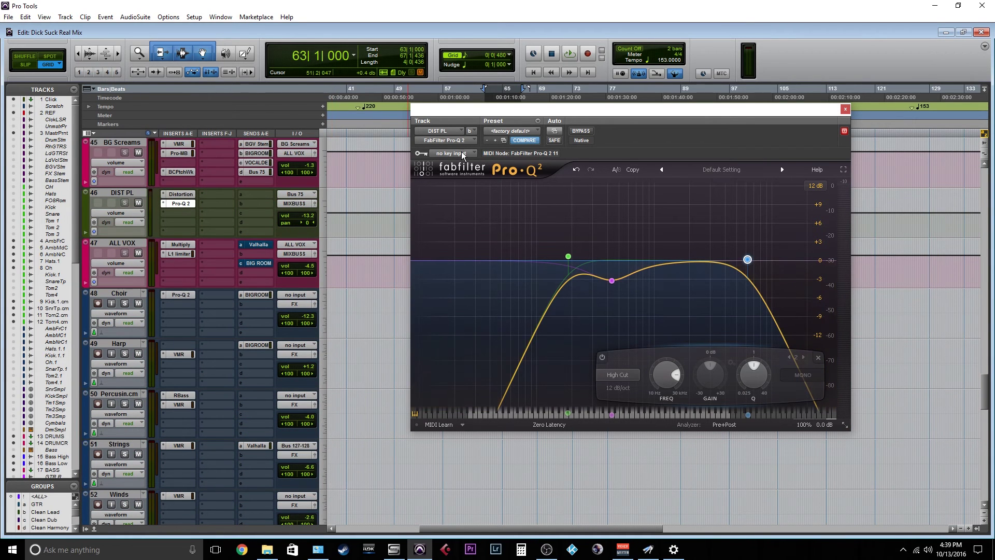
Step: Repeat the bypass comparison, leave the EQ active, and close the Pro-Q 2 window
key(space)
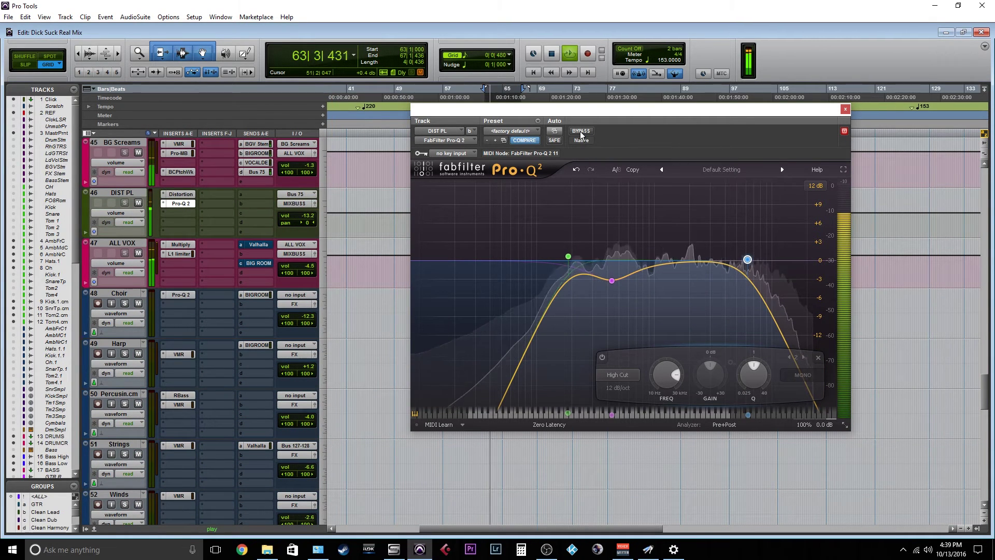
click(581, 132)
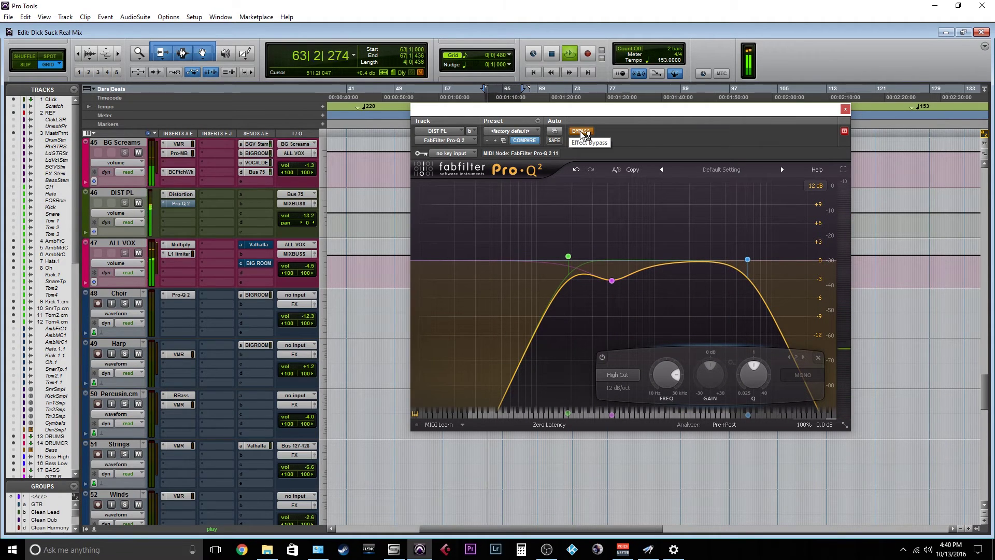
click(581, 132)
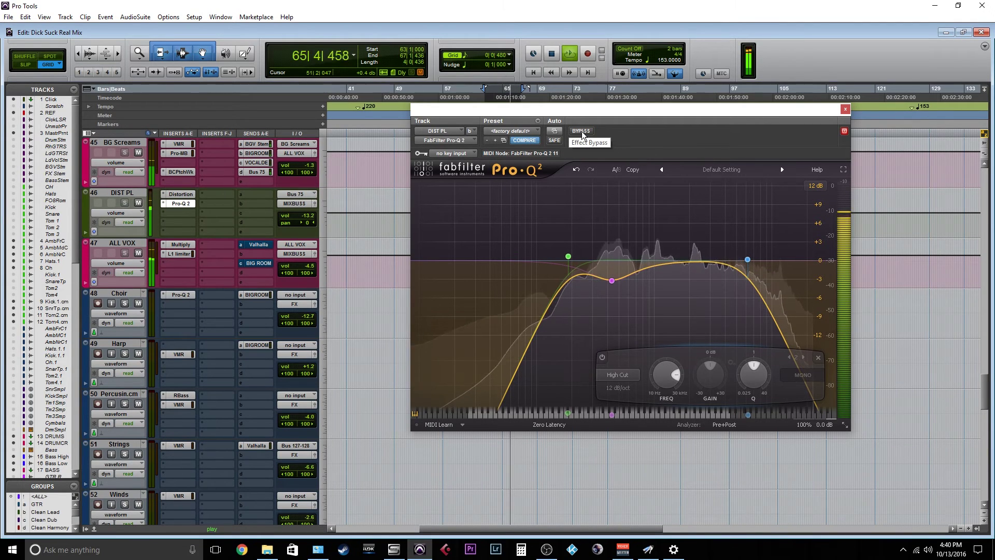
key(space)
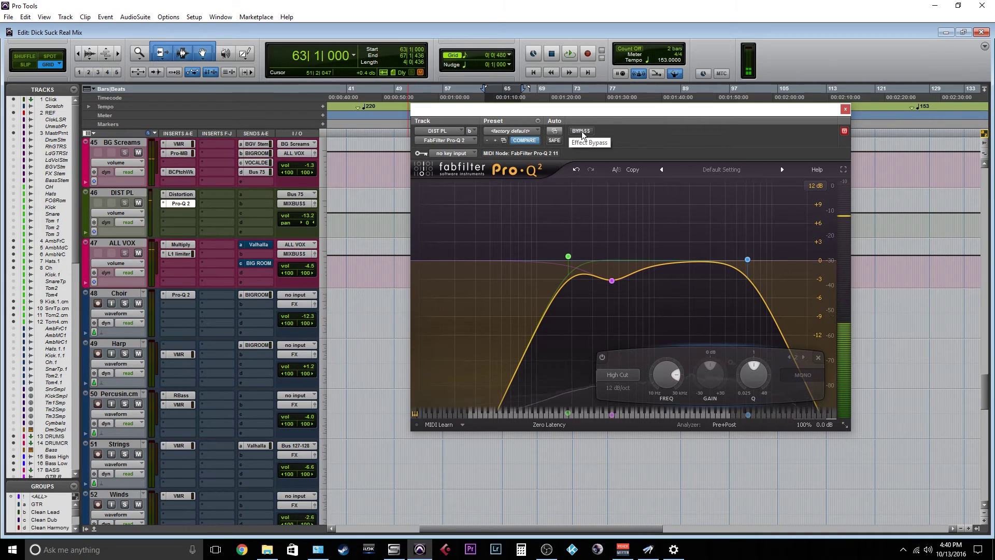
click(847, 110)
scroll(652, 186, up, 10)
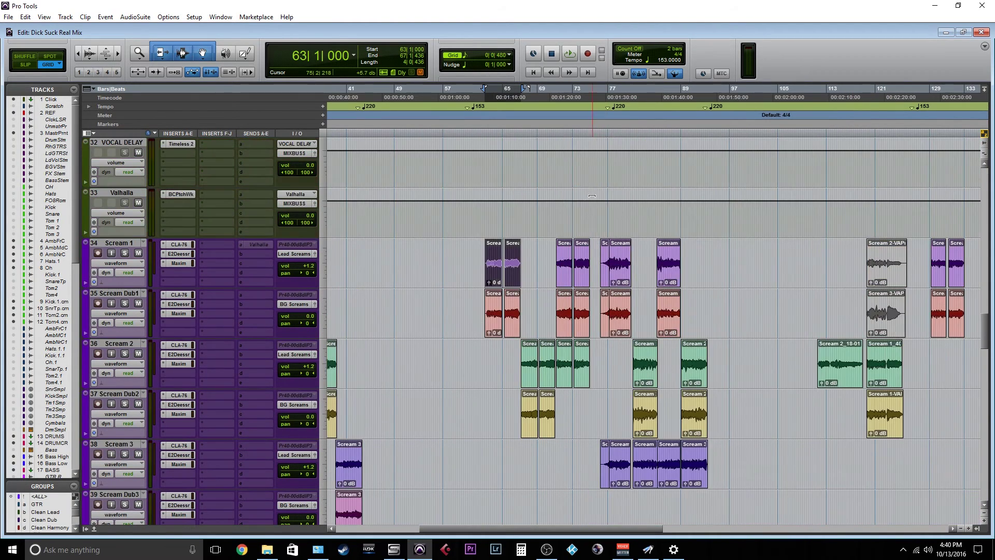
scroll(518, 223, down, 7)
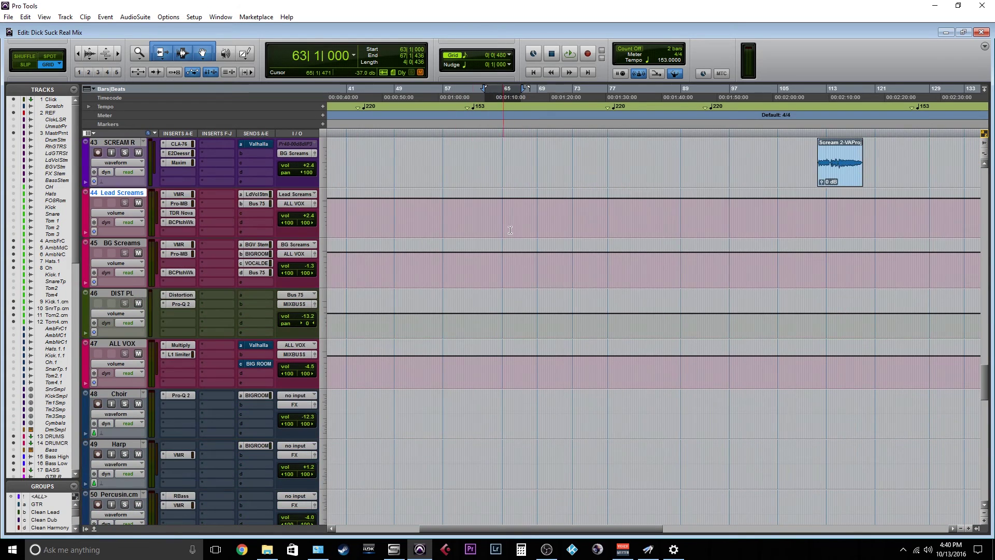
scroll(503, 231, up, 6)
scroll(503, 228, up, 4)
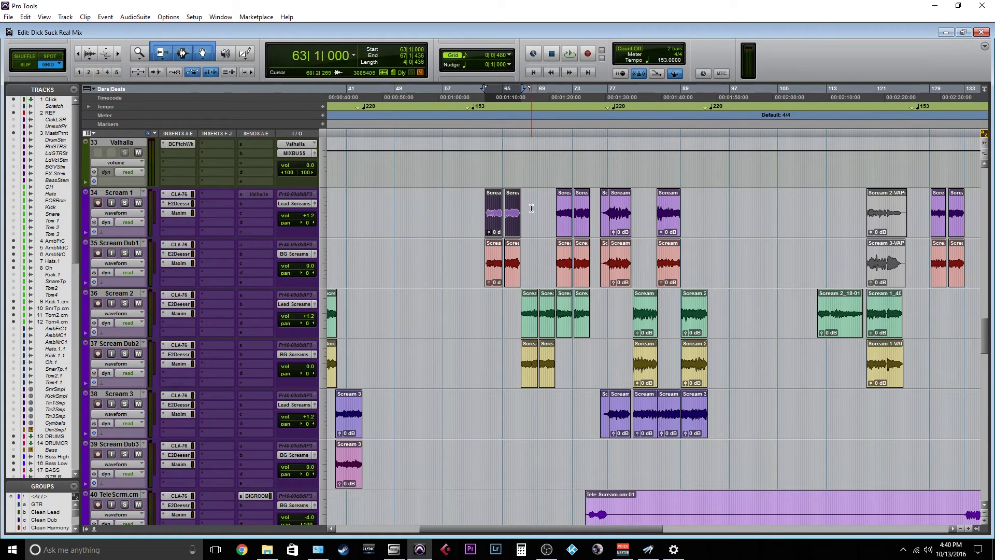
scroll(539, 218, down, 9)
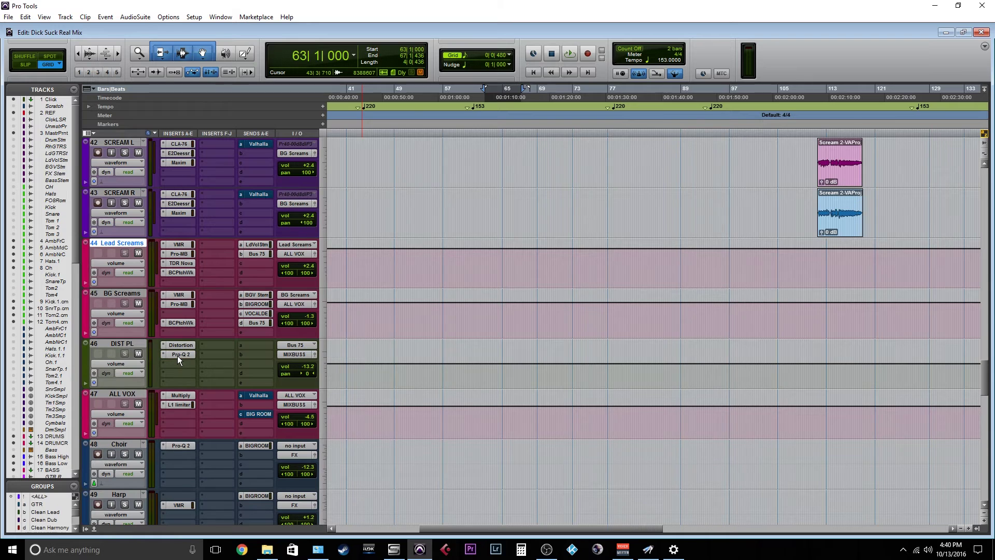
click(179, 355)
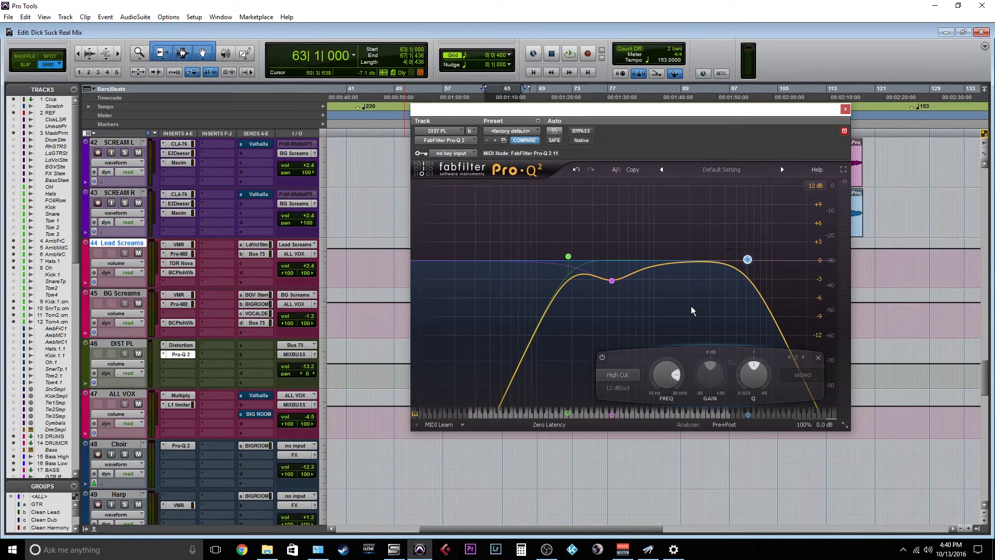
click(845, 109)
scroll(756, 290, up, 10)
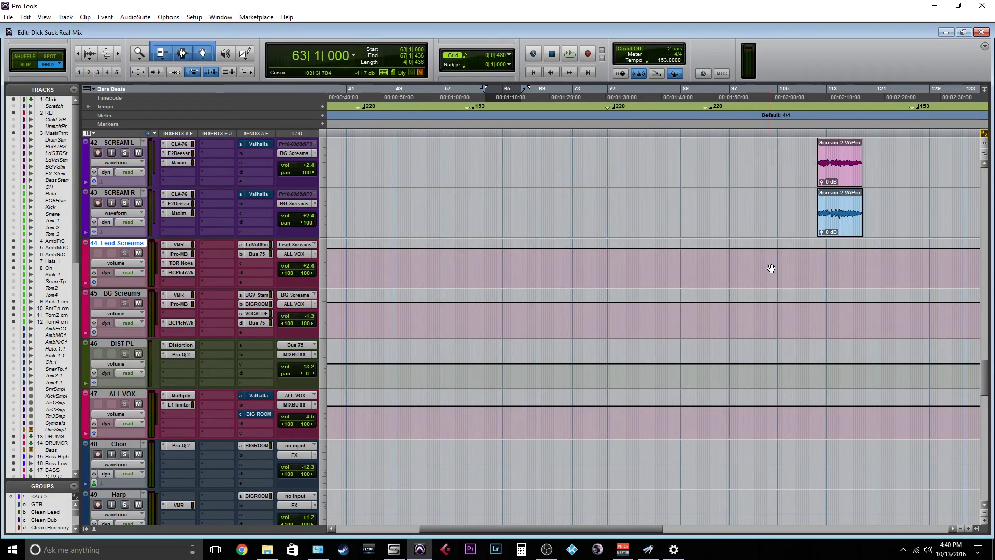
Step: Play the clean vocal section from bar 45, muting then unmuting DIST PL to compare, then stop
scroll(744, 315, up, 4)
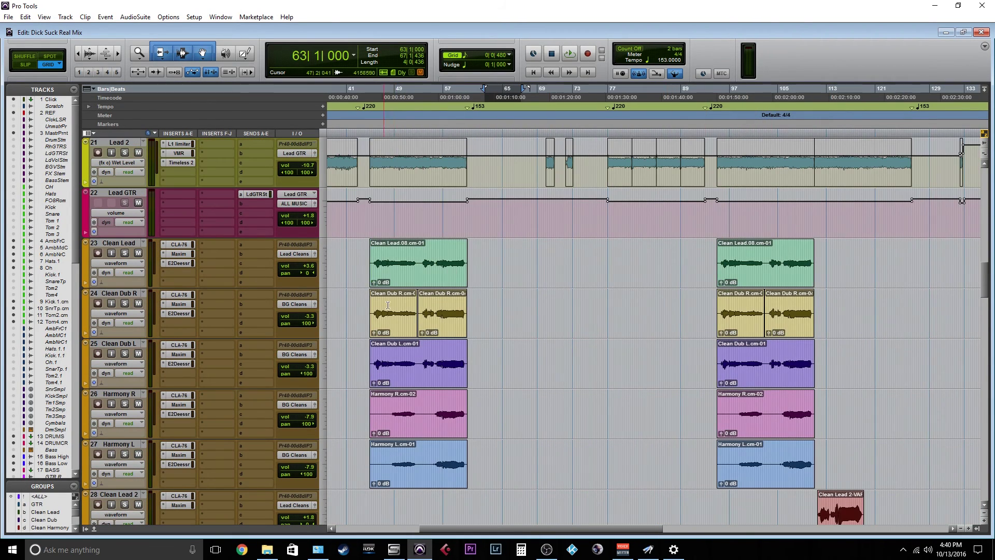
click(412, 280)
scroll(347, 353, up, 1)
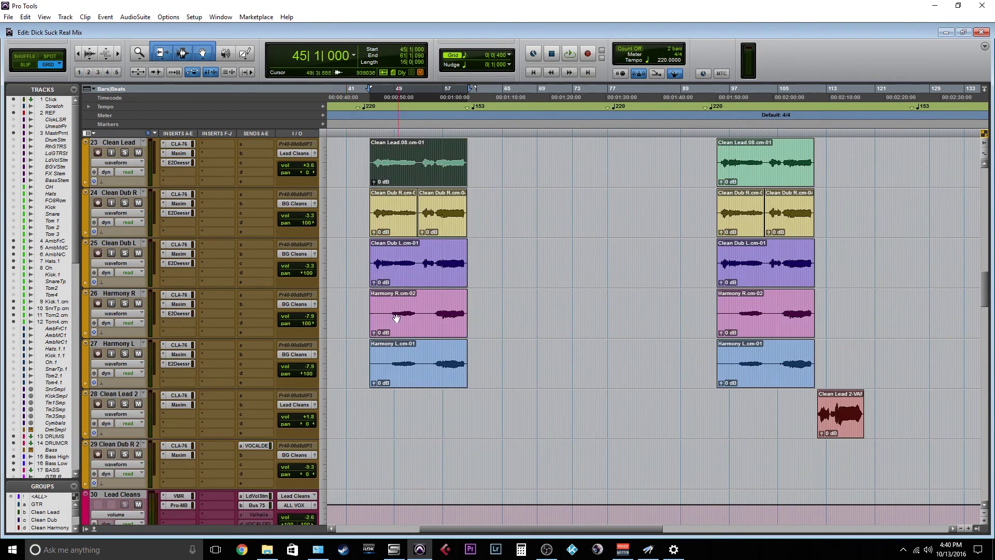
scroll(387, 326, down, 3)
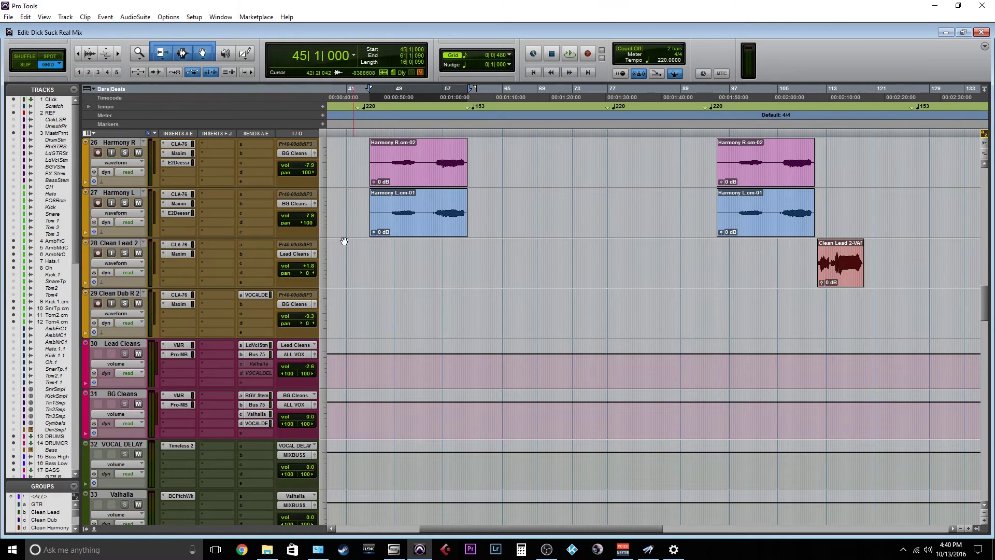
key(space)
scroll(269, 290, down, 15)
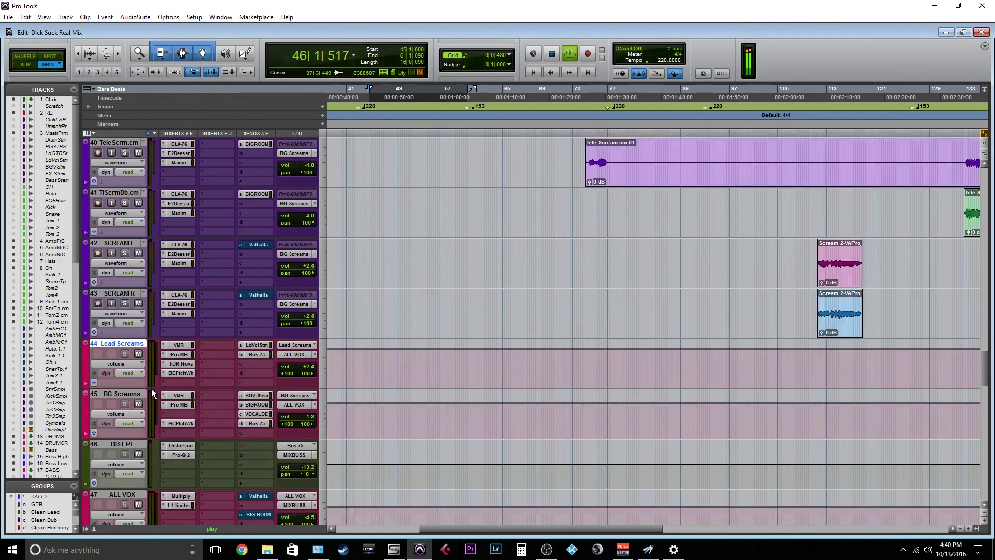
click(138, 404)
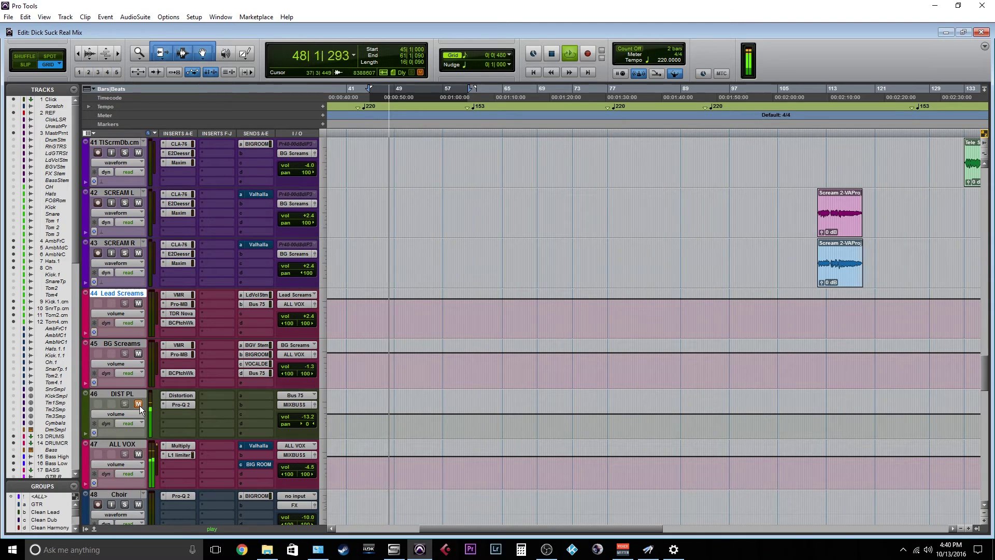
click(138, 404)
scroll(454, 294, up, 7)
key(space)
scroll(454, 294, up, 14)
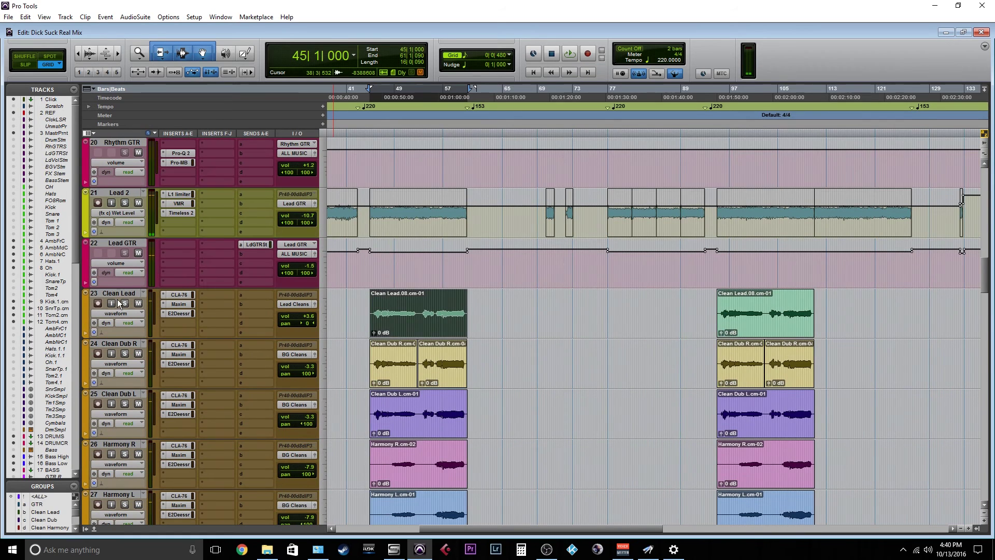
Step: Select Clean Lead through Clean Dub R 2 and replay, A/B-ing the DIST PL mute, leaving it unmuted
click(118, 293)
scroll(121, 302, down, 3)
shift+click(118, 444)
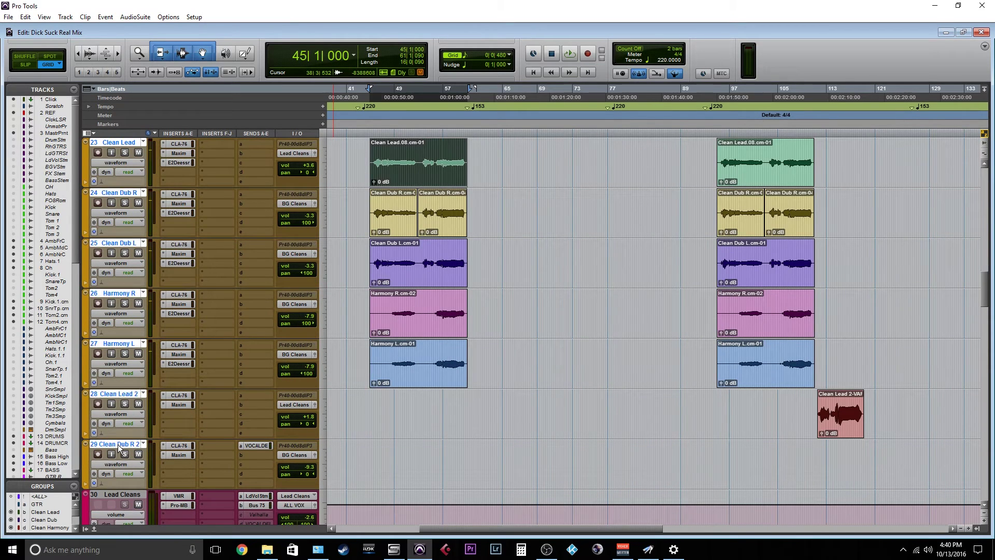
key(space)
scroll(318, 424, down, 10)
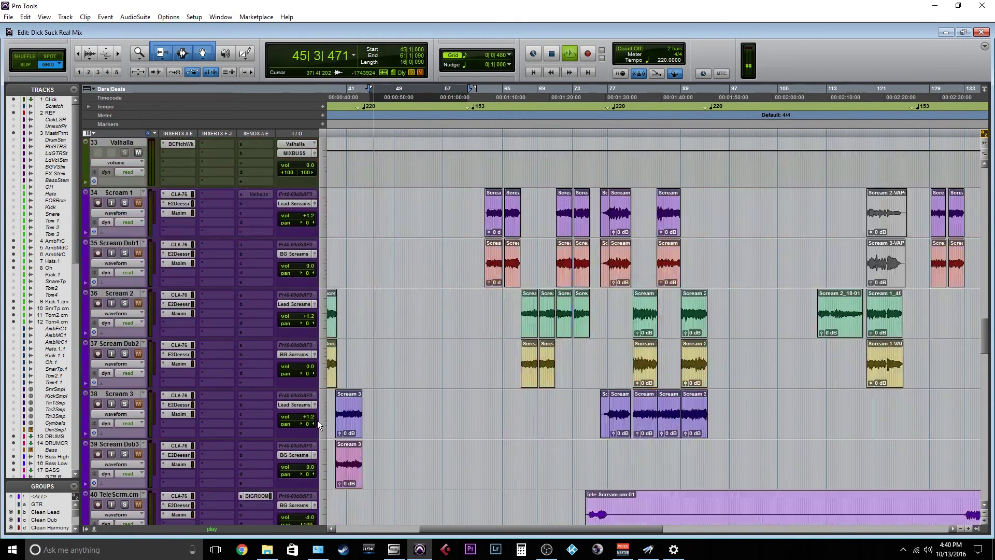
scroll(319, 423, down, 10)
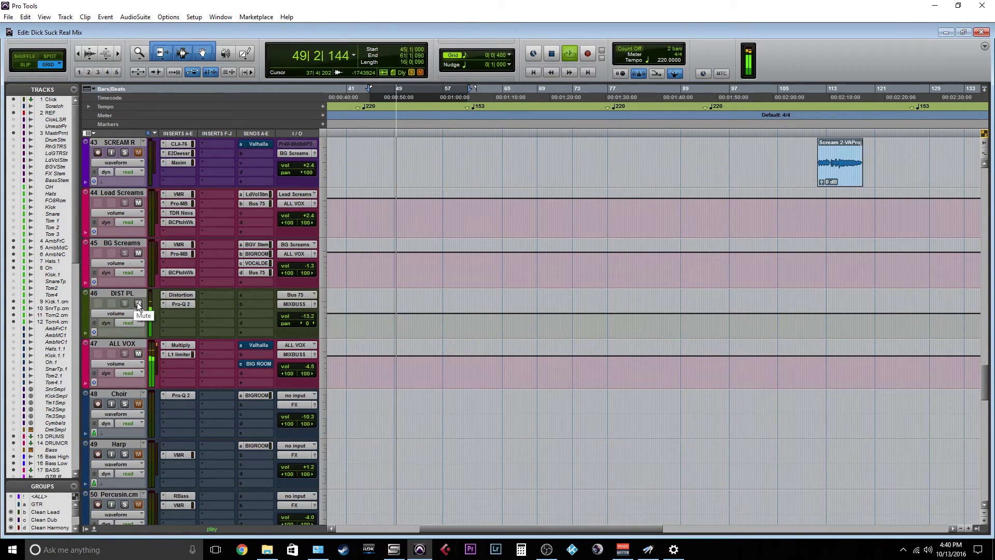
click(138, 304)
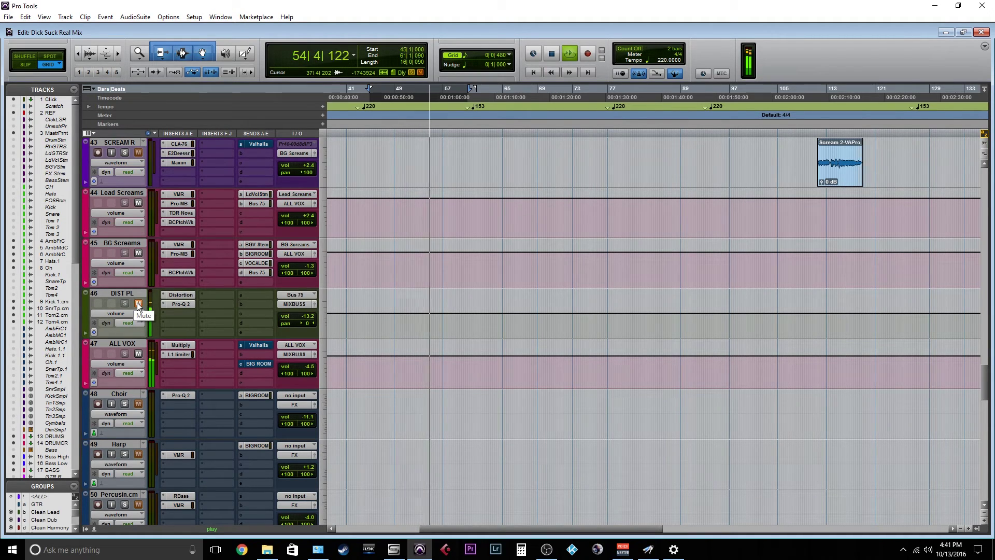
click(137, 303)
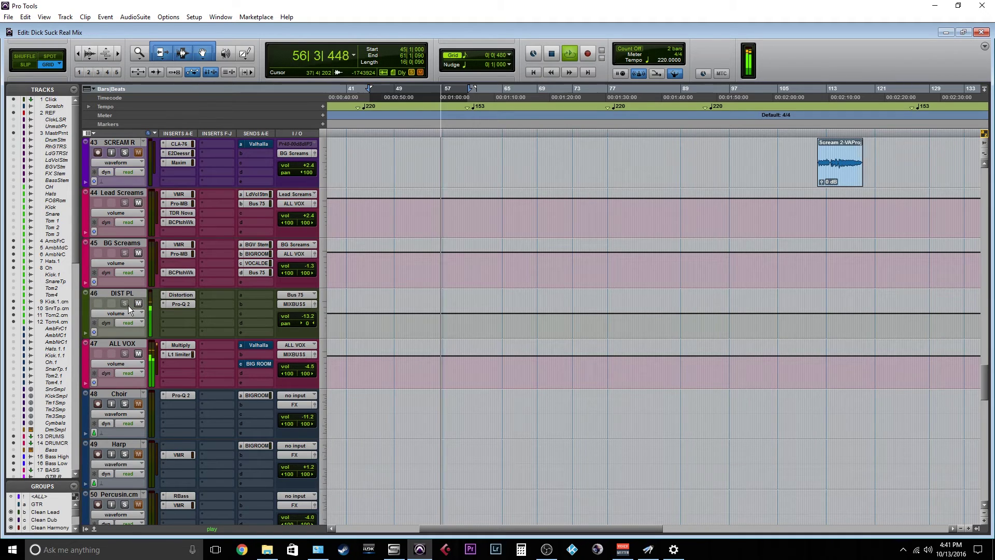
scroll(388, 270, up, 10)
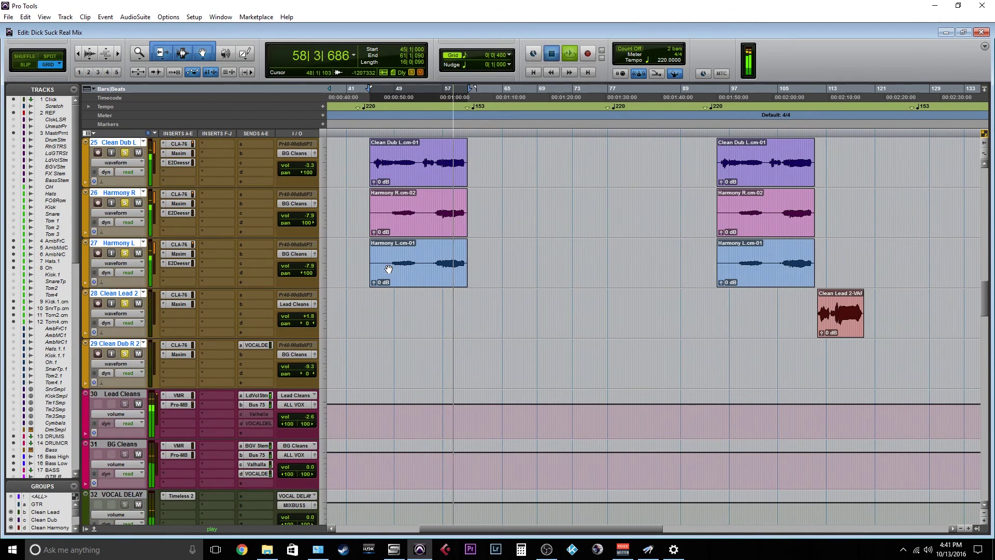
key(space)
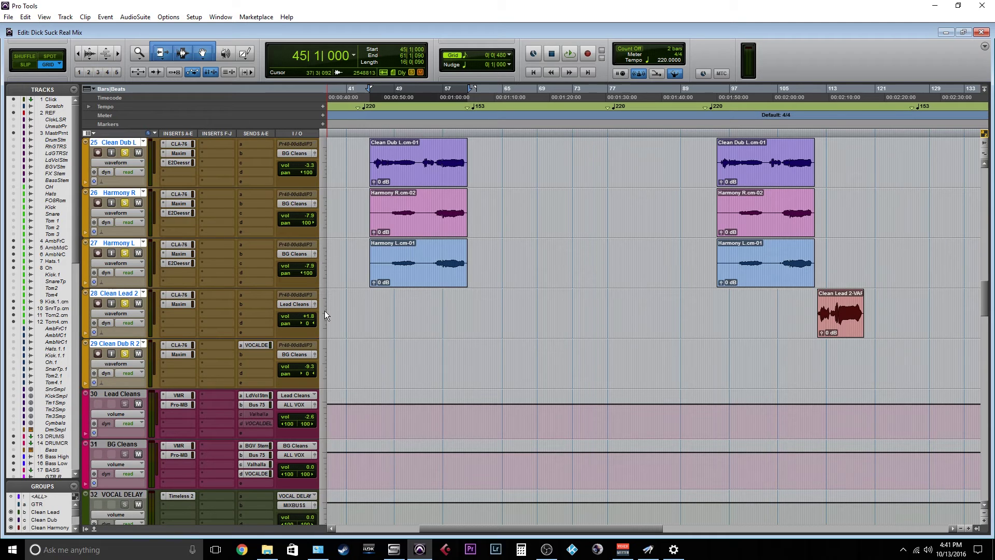
scroll(325, 310, up, 3)
click(305, 194)
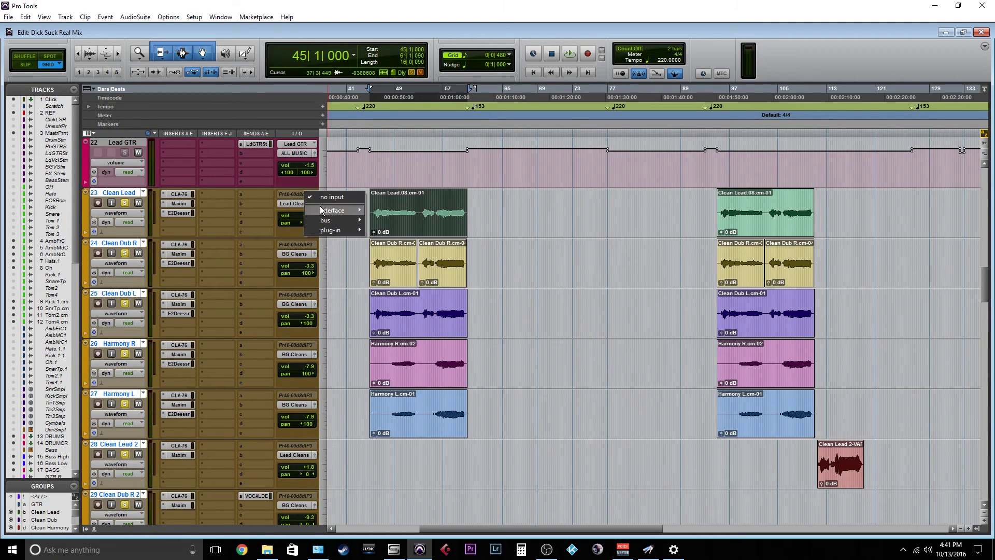
mouse_move(334, 210)
click(524, 212)
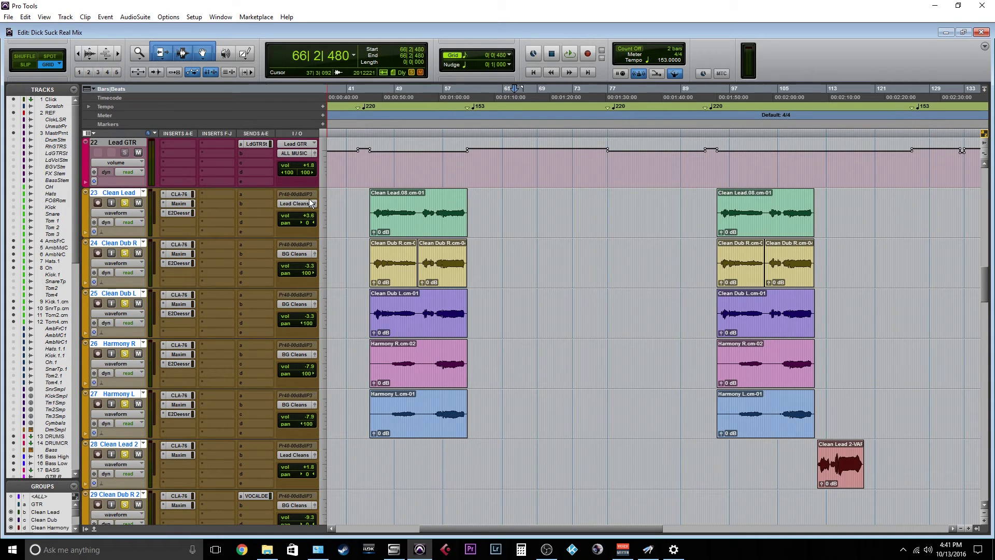
scroll(382, 259, up, 1)
scroll(382, 259, down, 8)
scroll(378, 254, down, 11)
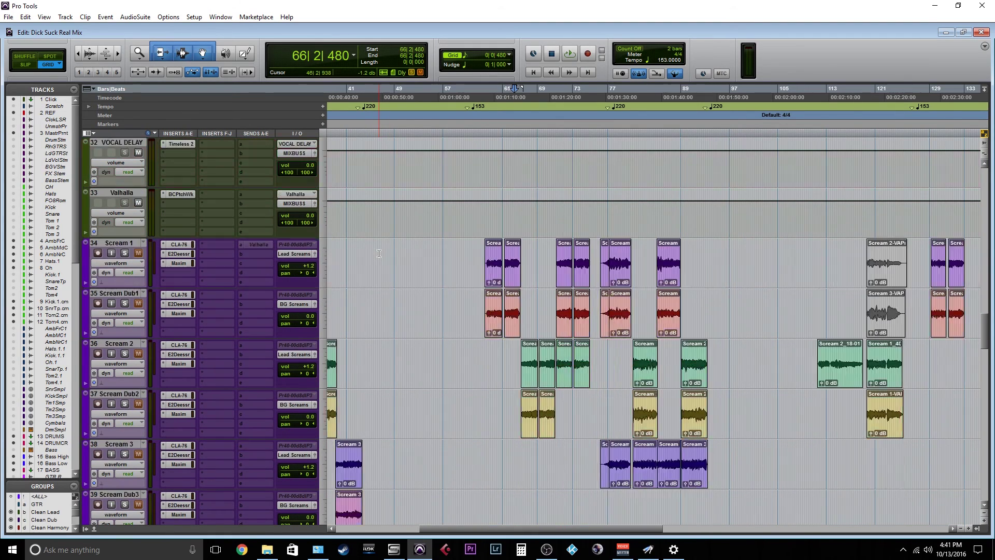
scroll(380, 252, up, 7)
scroll(394, 268, up, 6)
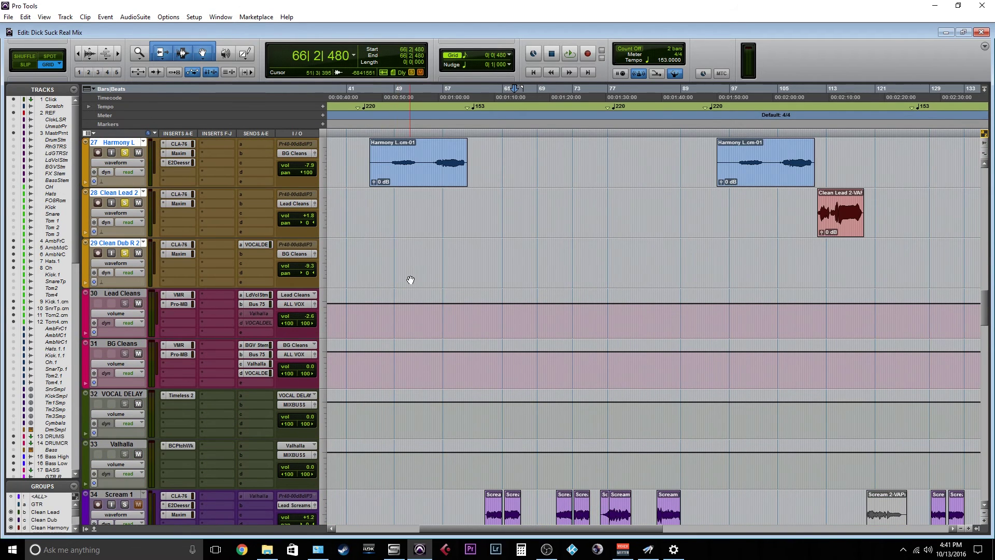
scroll(410, 281, up, 3)
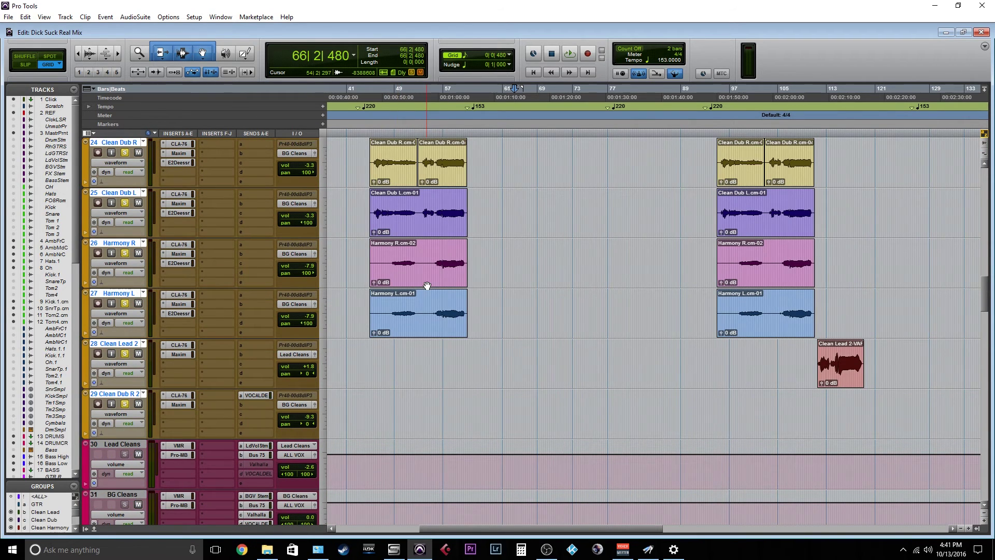
scroll(427, 285, up, 12)
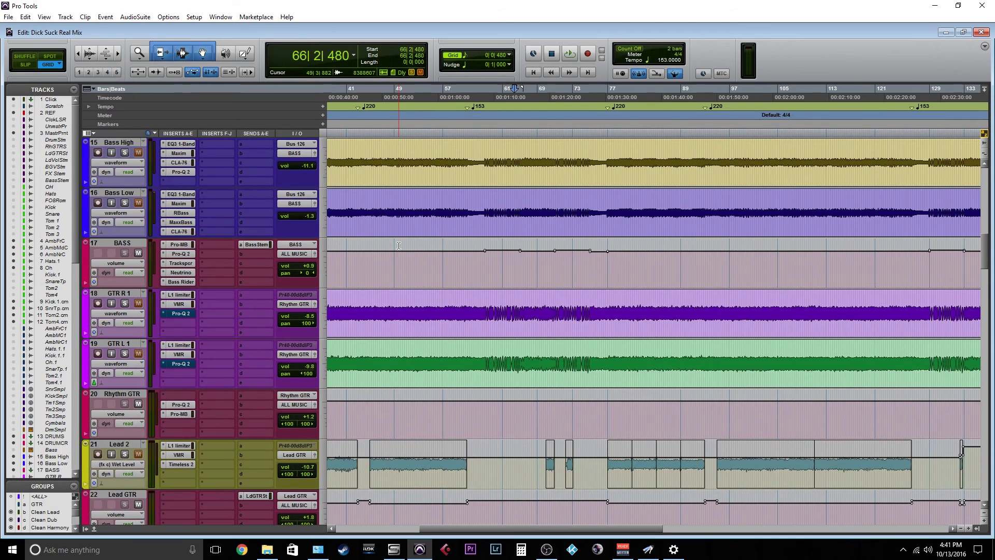
scroll(396, 229, up, 1)
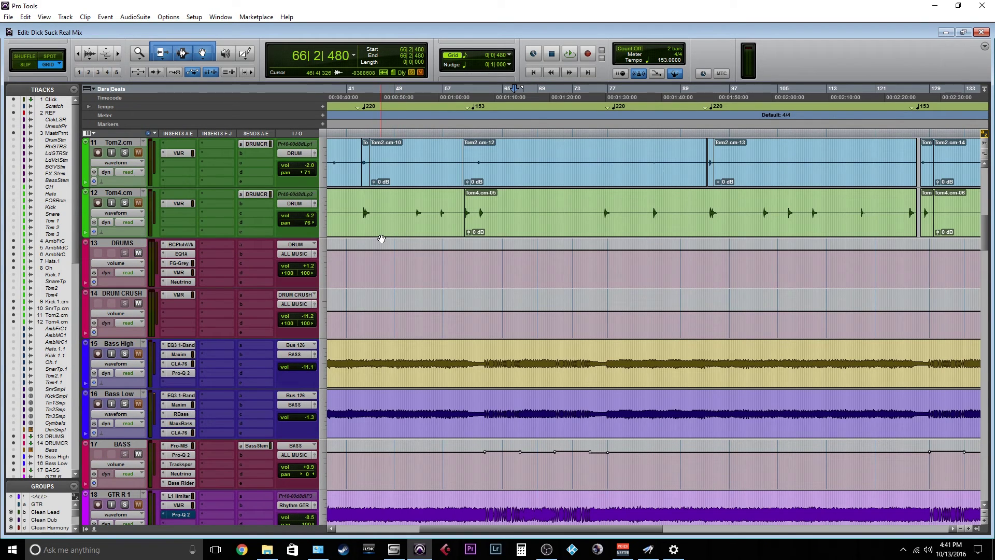
scroll(244, 325, up, 3)
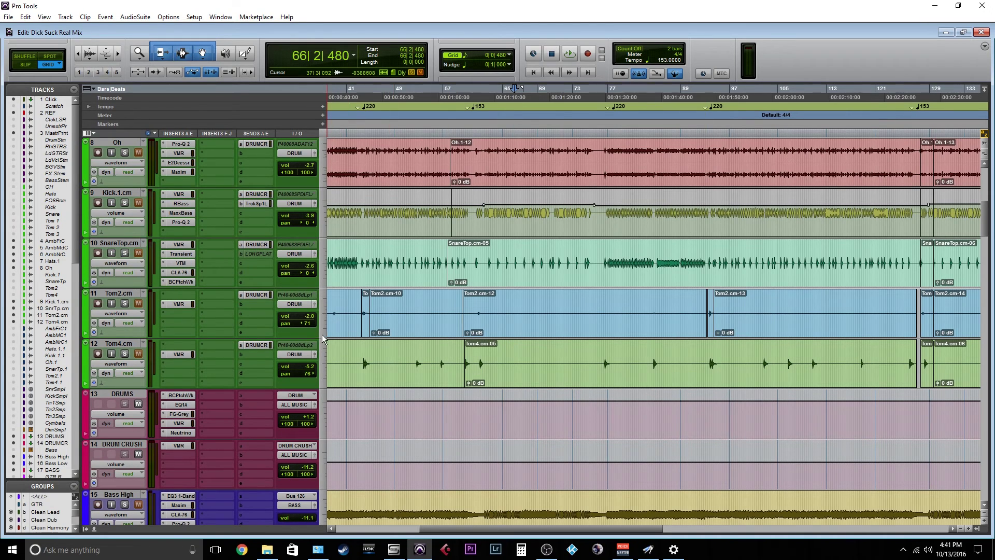
click(185, 273)
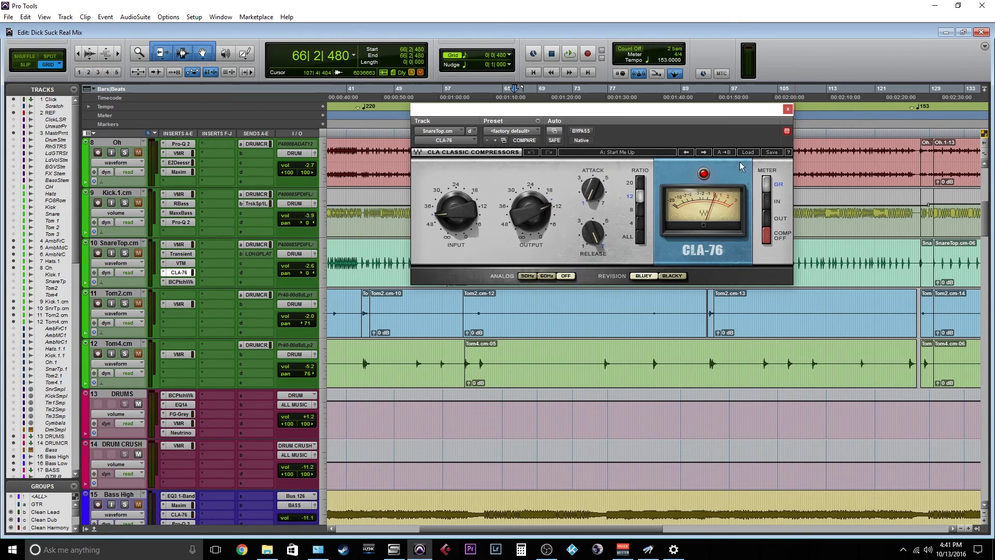
click(787, 108)
scroll(593, 267, down, 10)
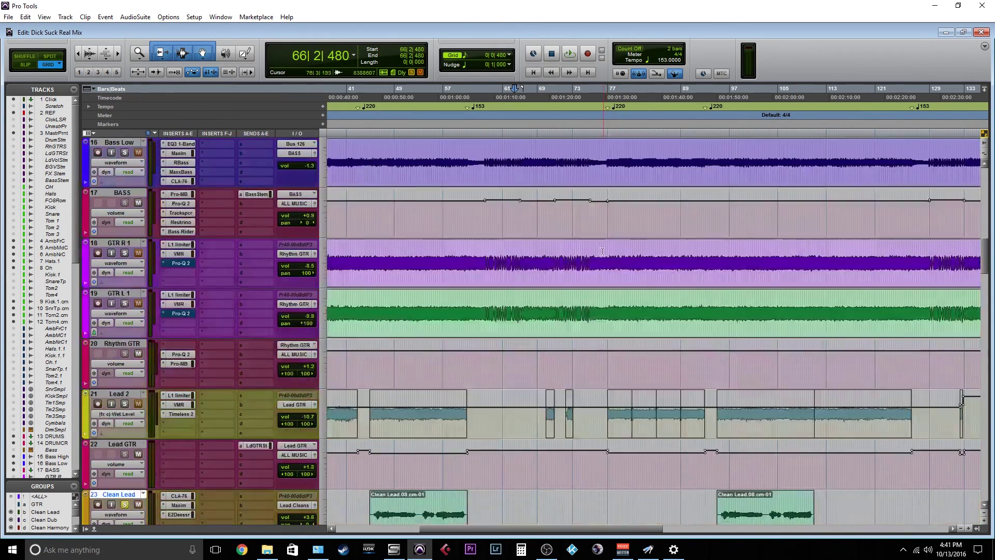
scroll(594, 268, down, 12)
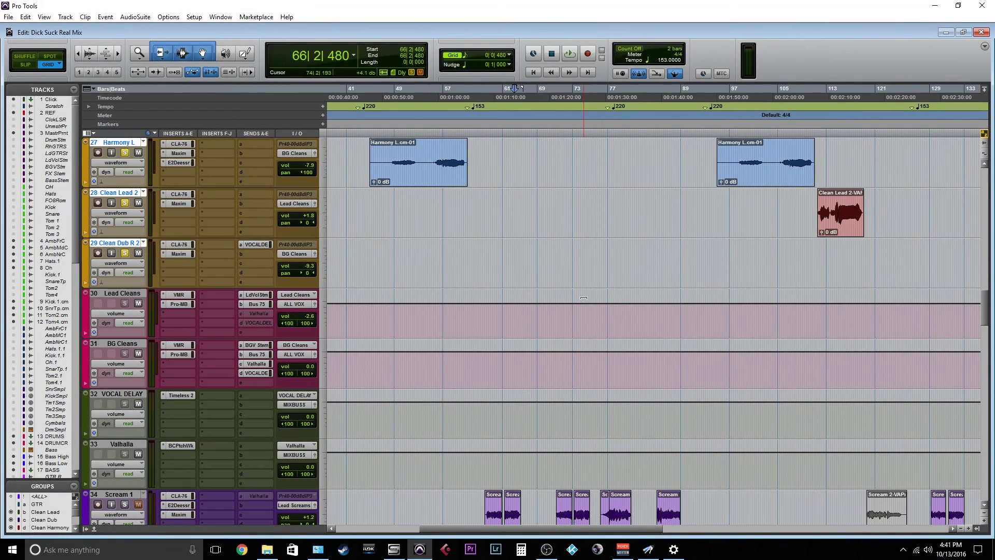
scroll(516, 292, down, 3)
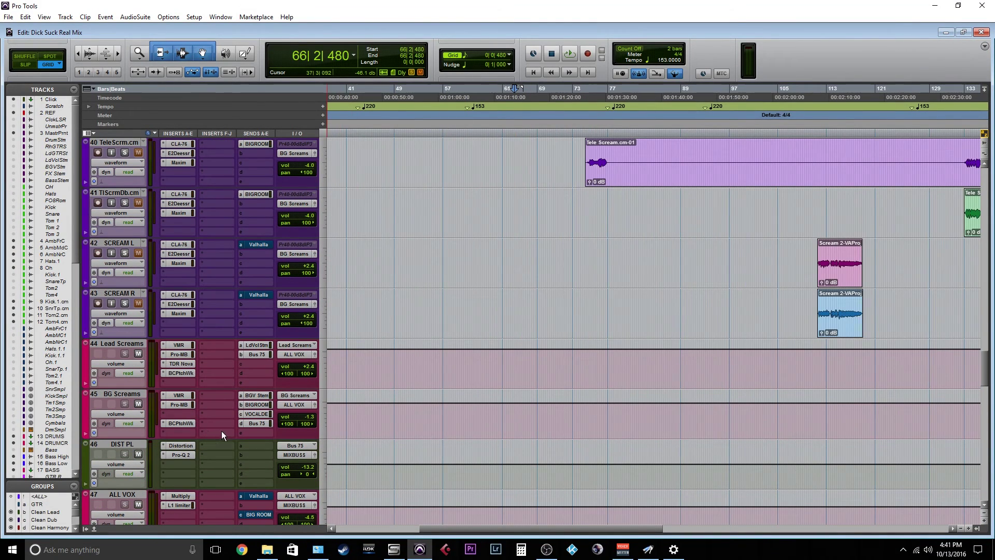
scroll(510, 458, up, 6)
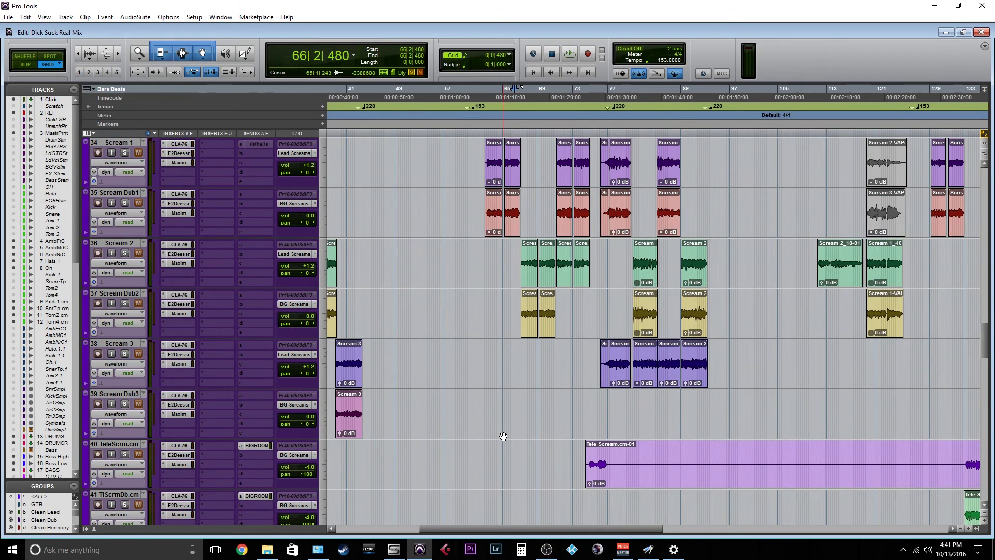
scroll(501, 435, down, 2)
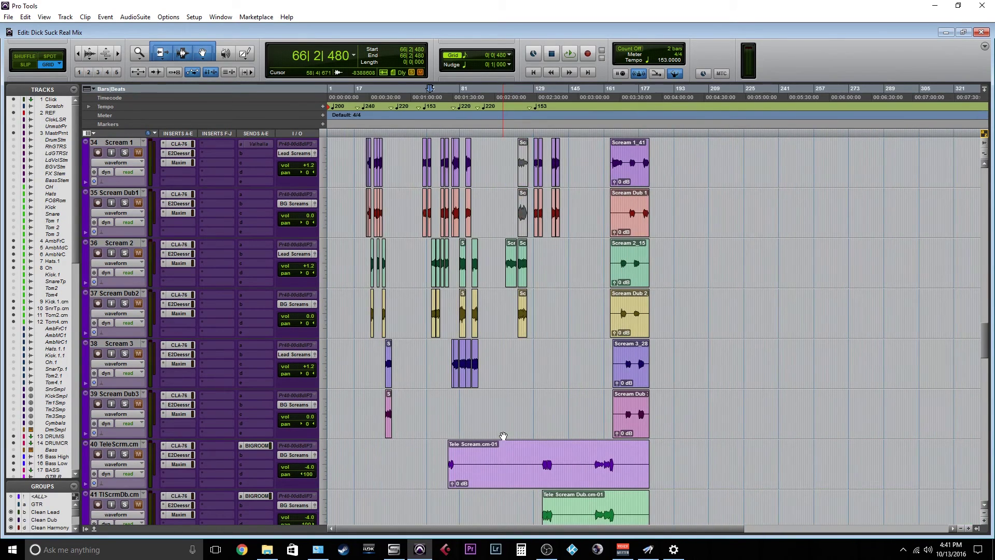
scroll(429, 285, up, 3)
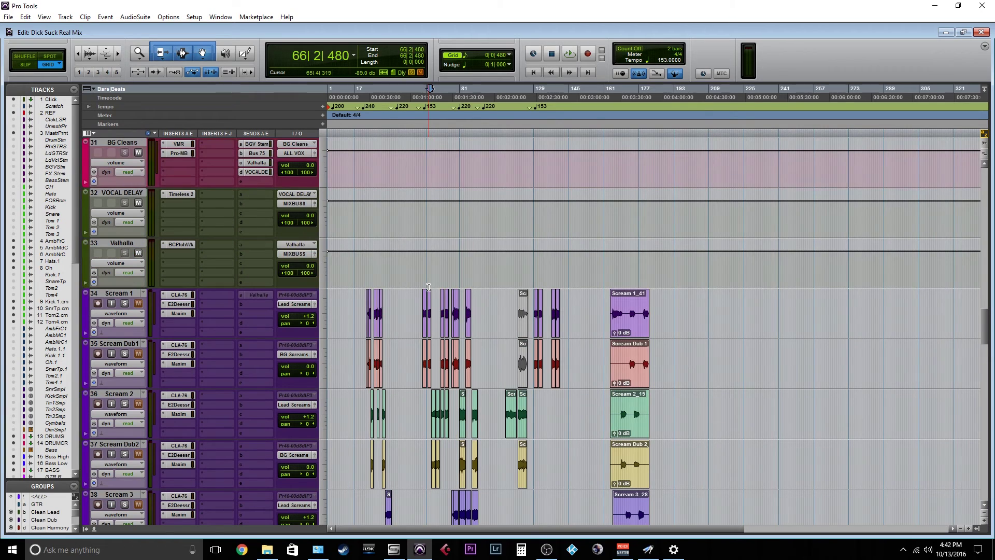
scroll(428, 287, down, 10)
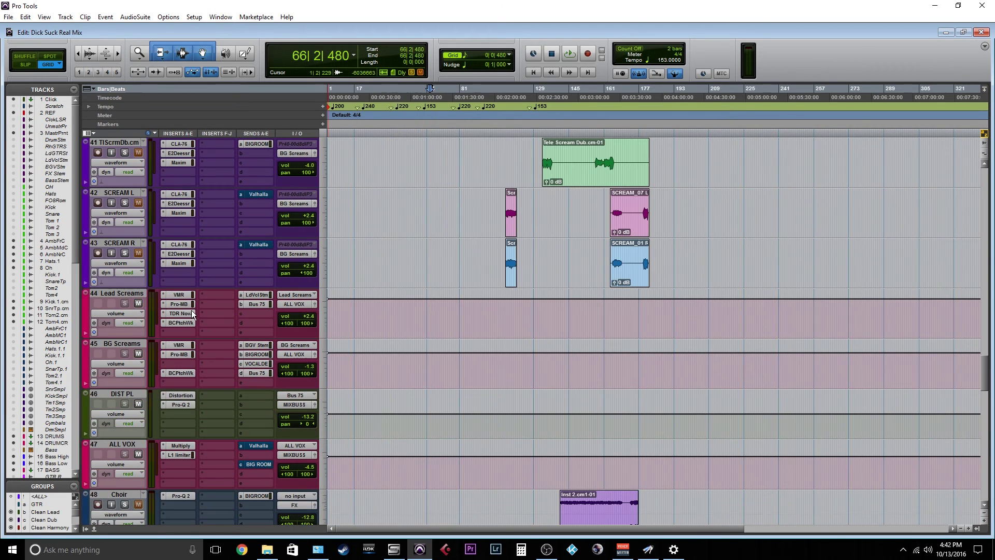
click(114, 393)
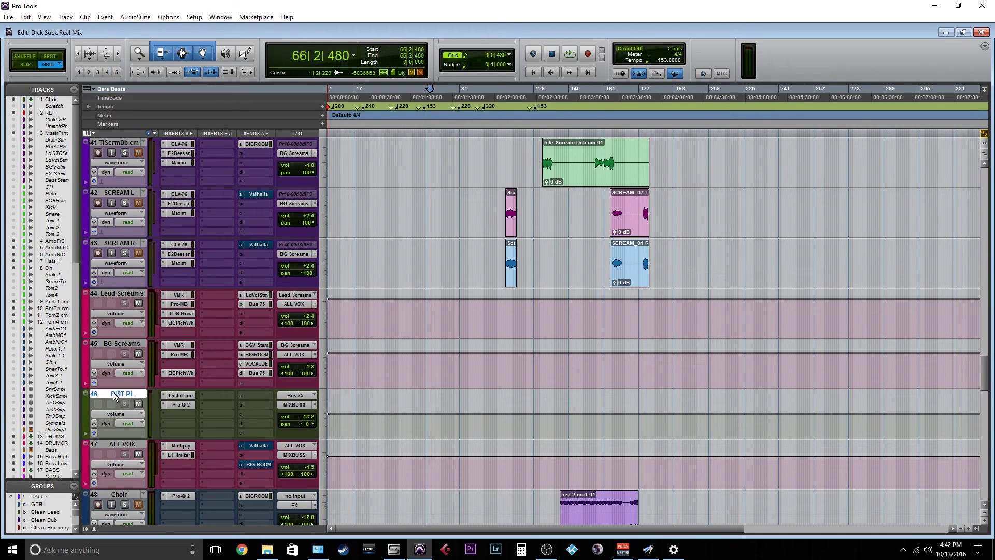
click(182, 396)
click(177, 406)
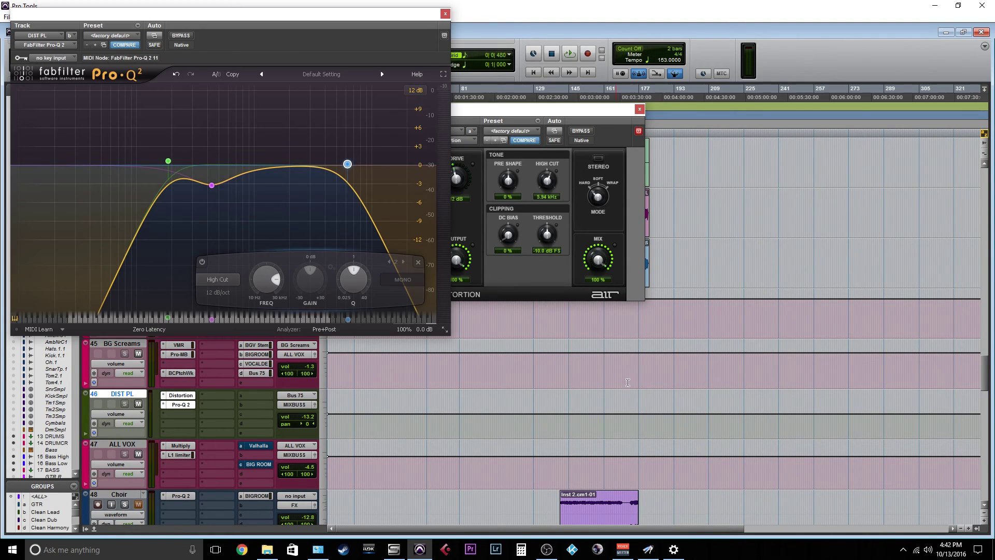
click(445, 14)
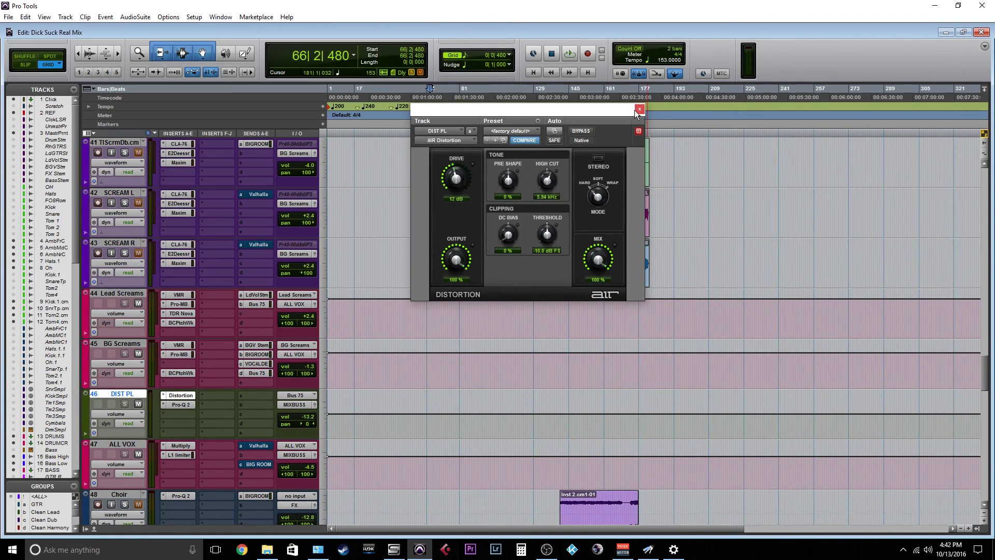
click(639, 109)
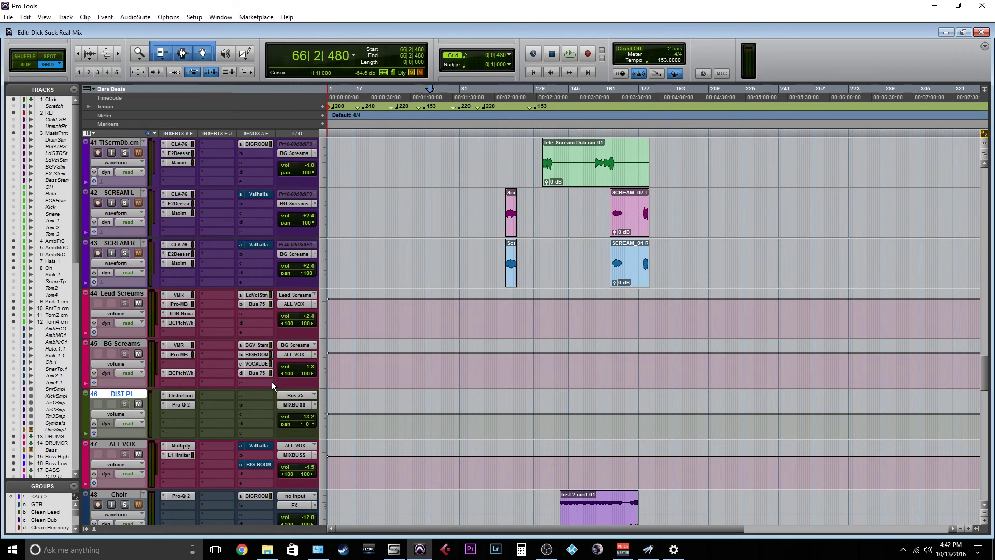
click(257, 373)
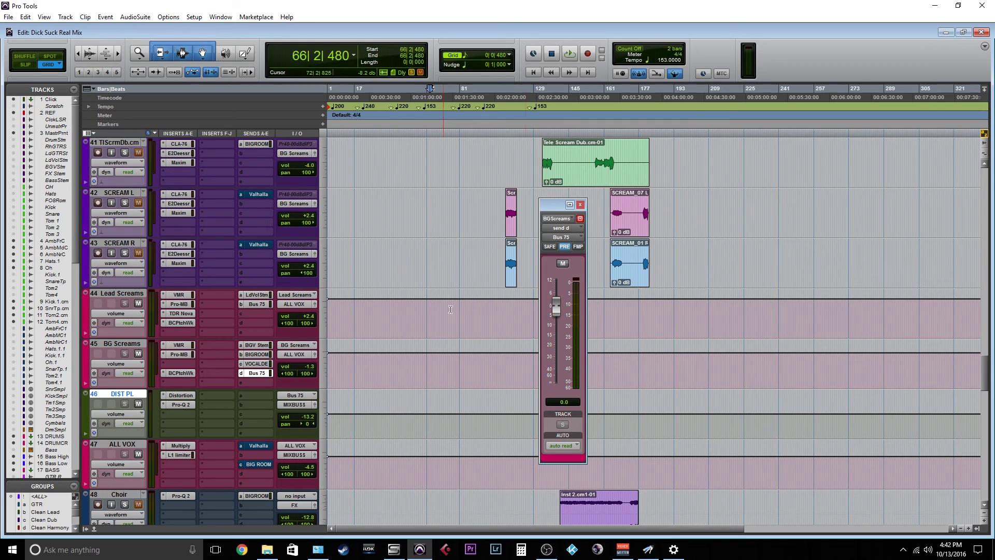
click(579, 205)
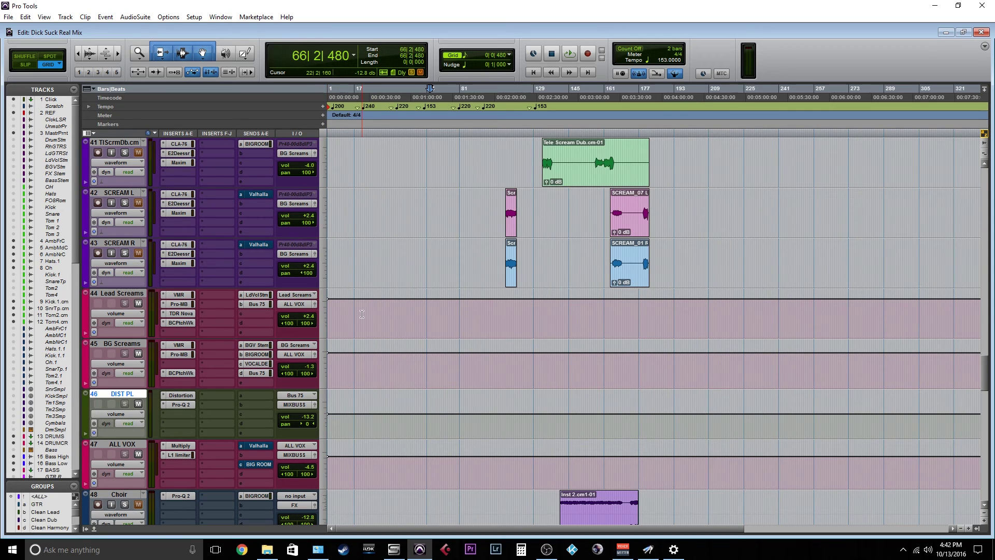
click(180, 396)
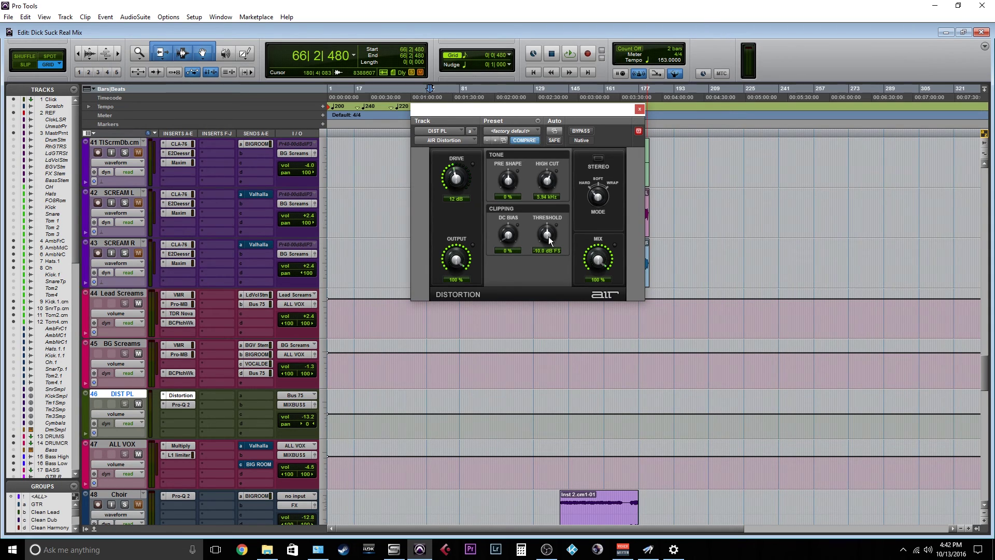
click(260, 370)
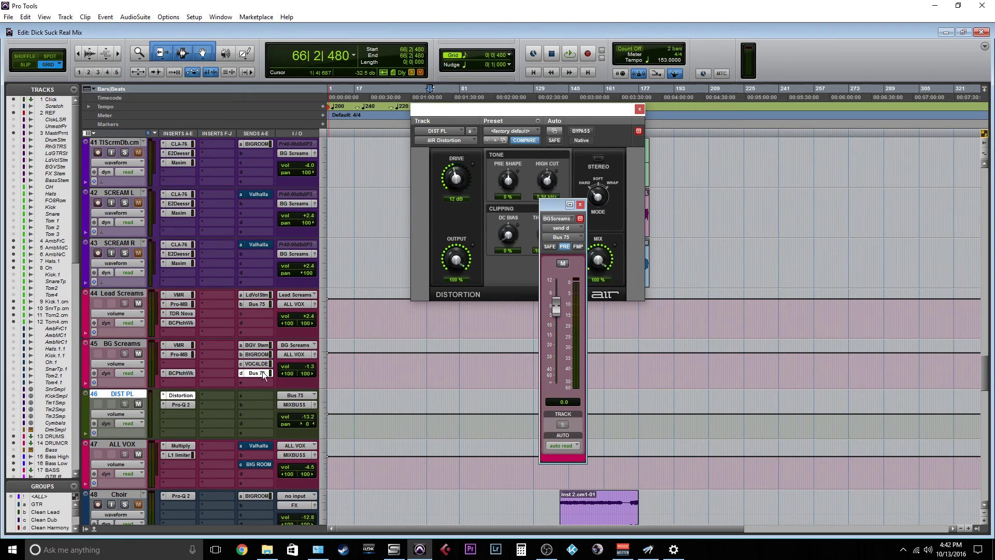
click(580, 204)
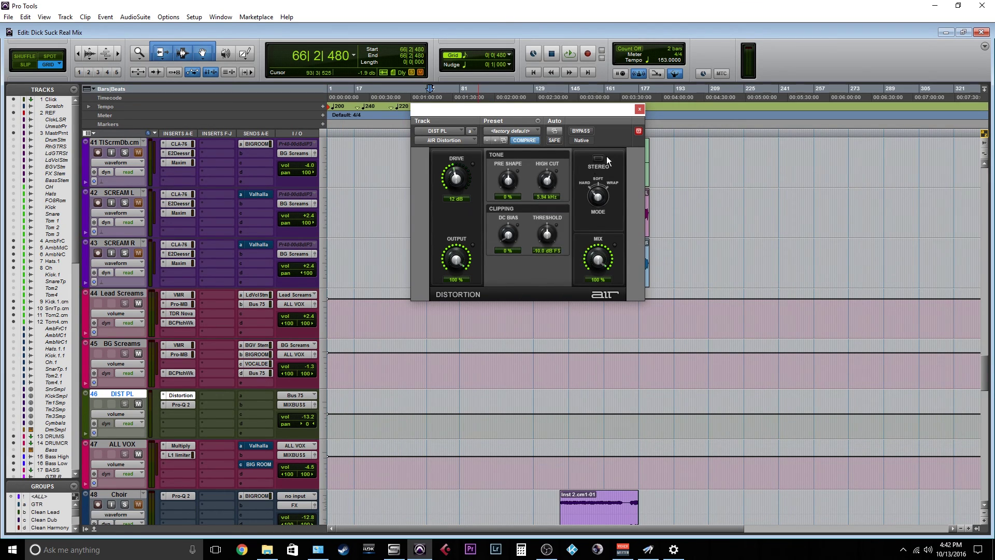
click(639, 109)
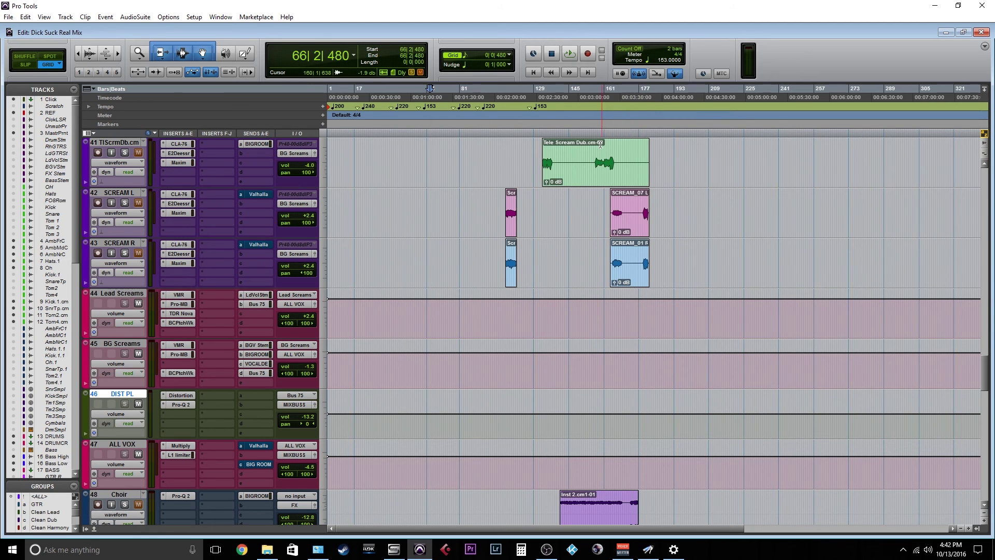
scroll(508, 236, up, 2)
scroll(497, 235, up, 3)
scroll(404, 284, down, 4)
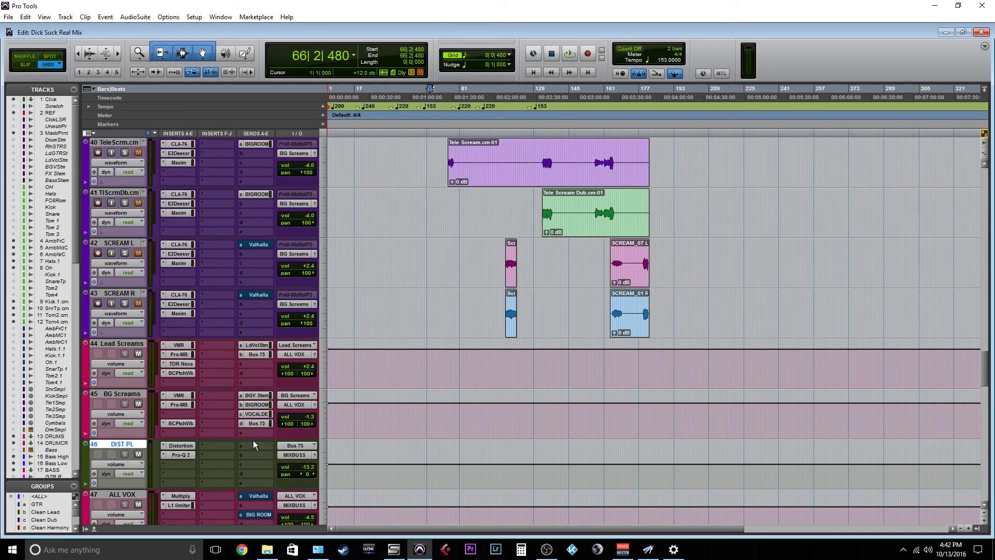
click(256, 414)
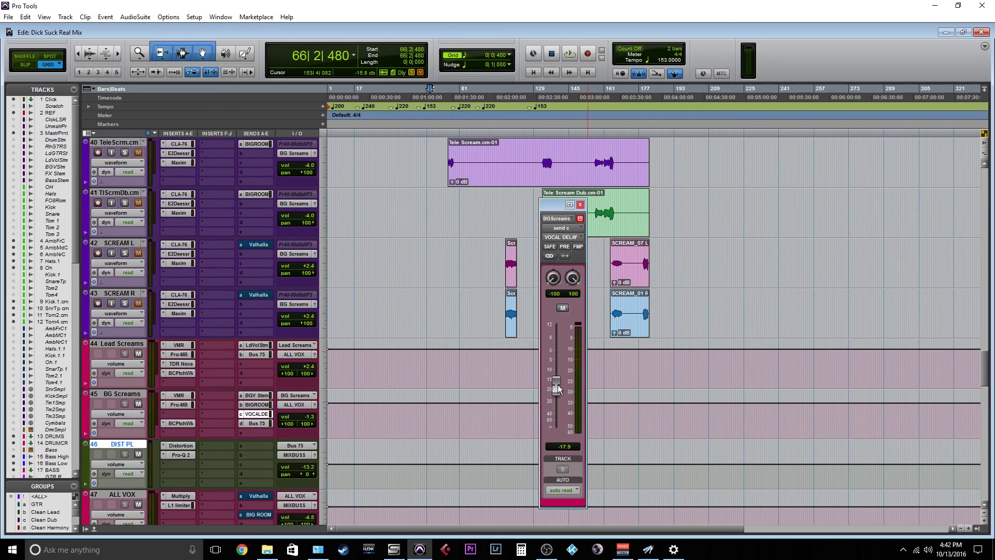
click(580, 204)
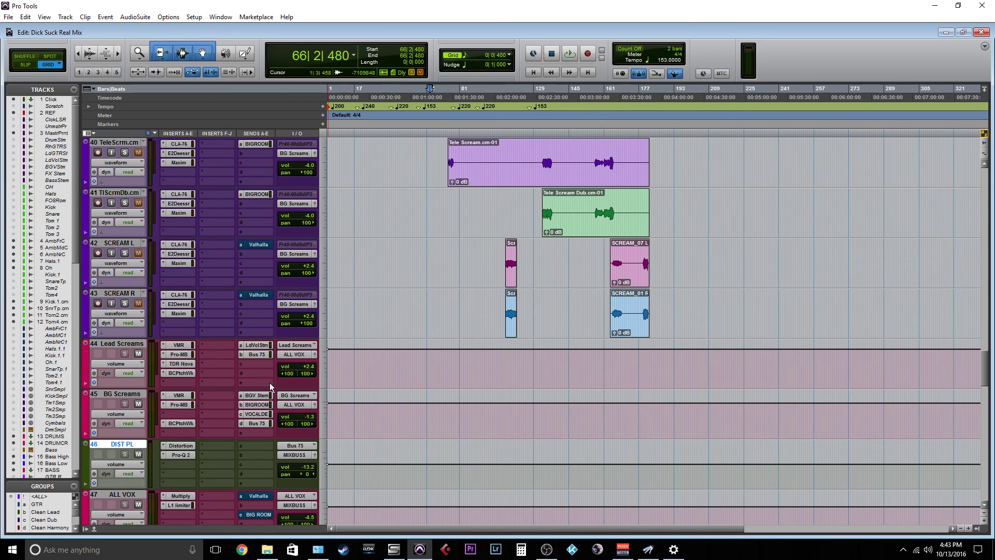